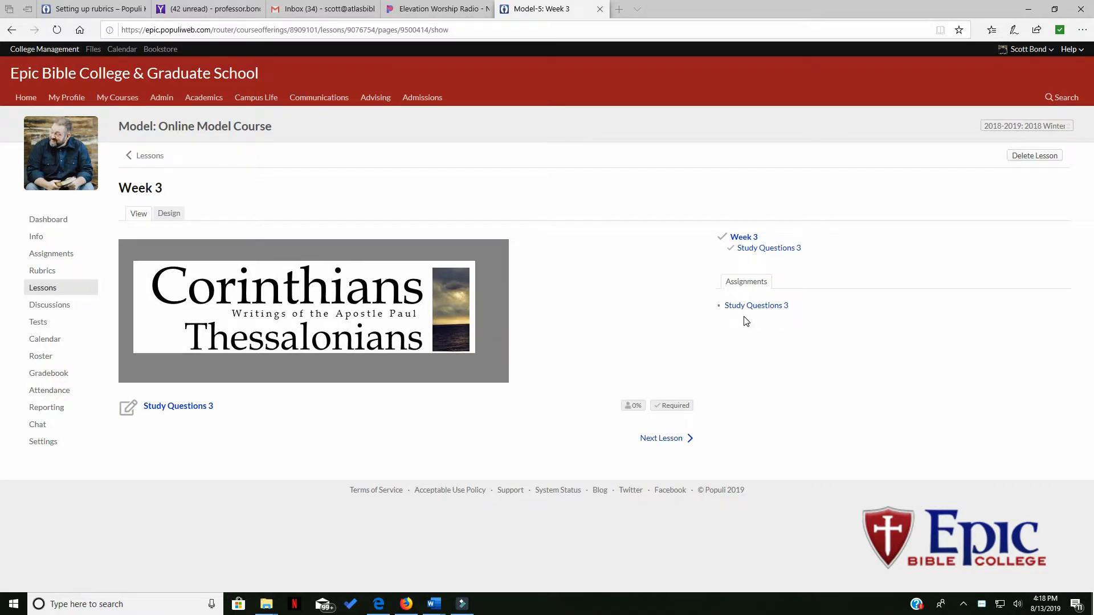
- Open the Week 3 lesson from the course's lesson list in design mode
click(35, 291)
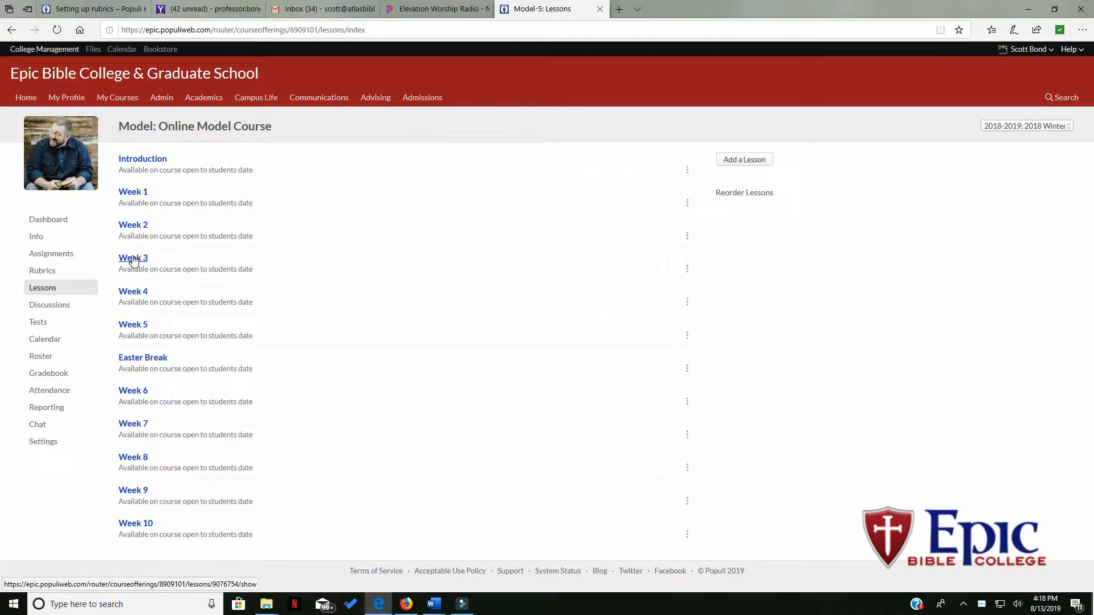
click(134, 259)
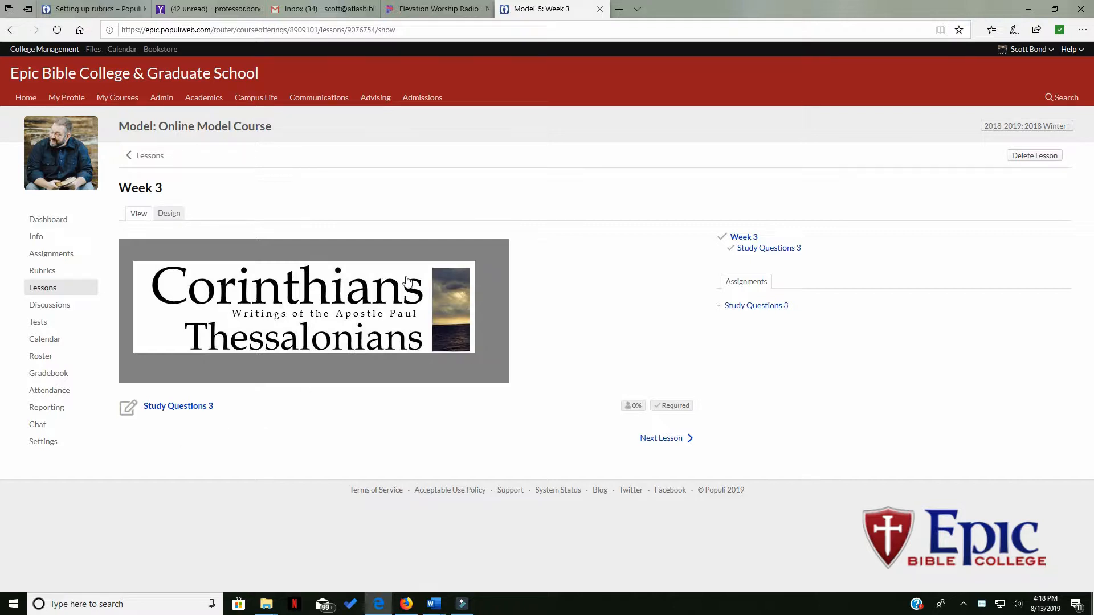
click(170, 213)
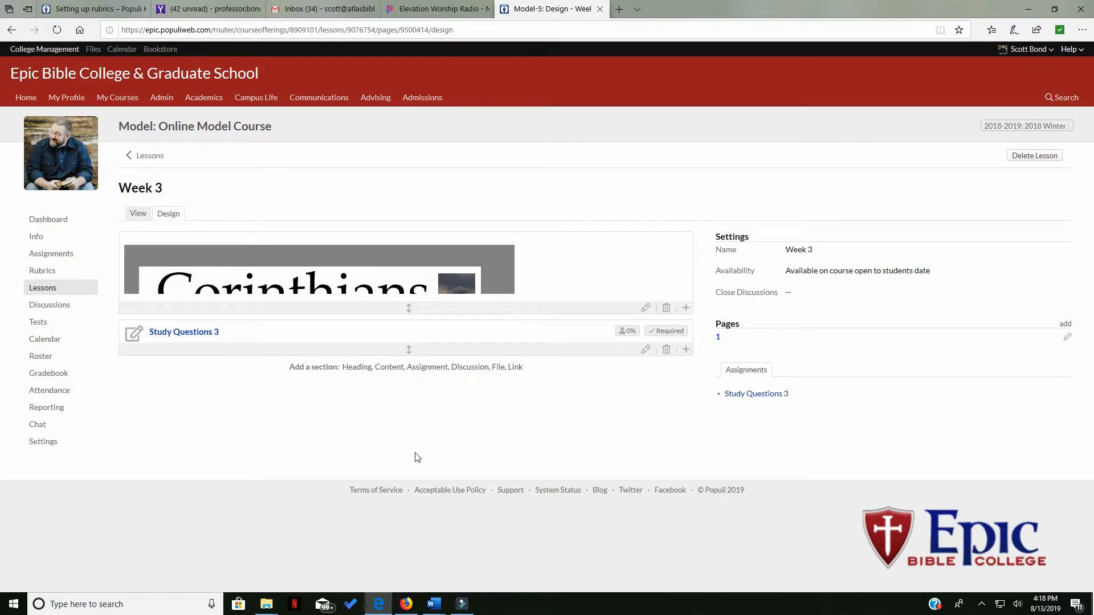
click(466, 370)
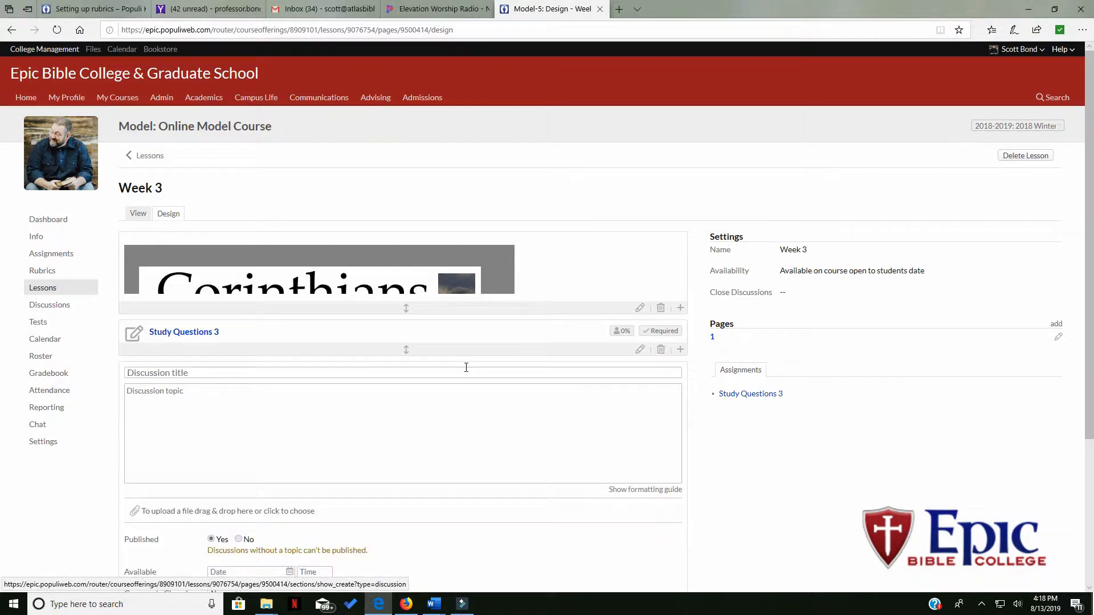
scroll(366, 408, down, 3)
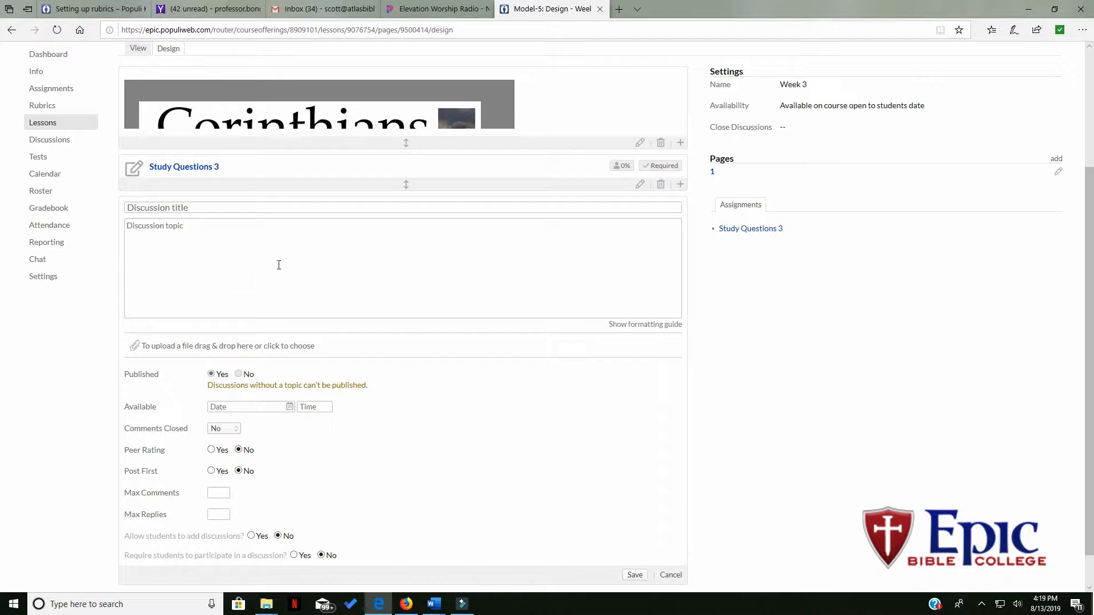
scroll(276, 266, down, 1)
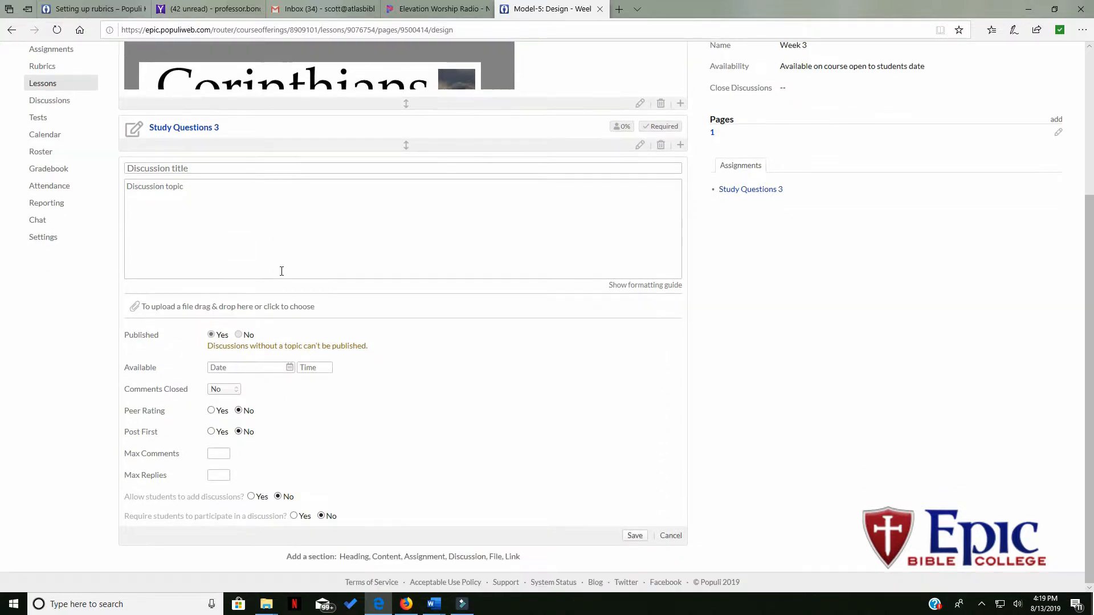
scroll(282, 285, up, 2)
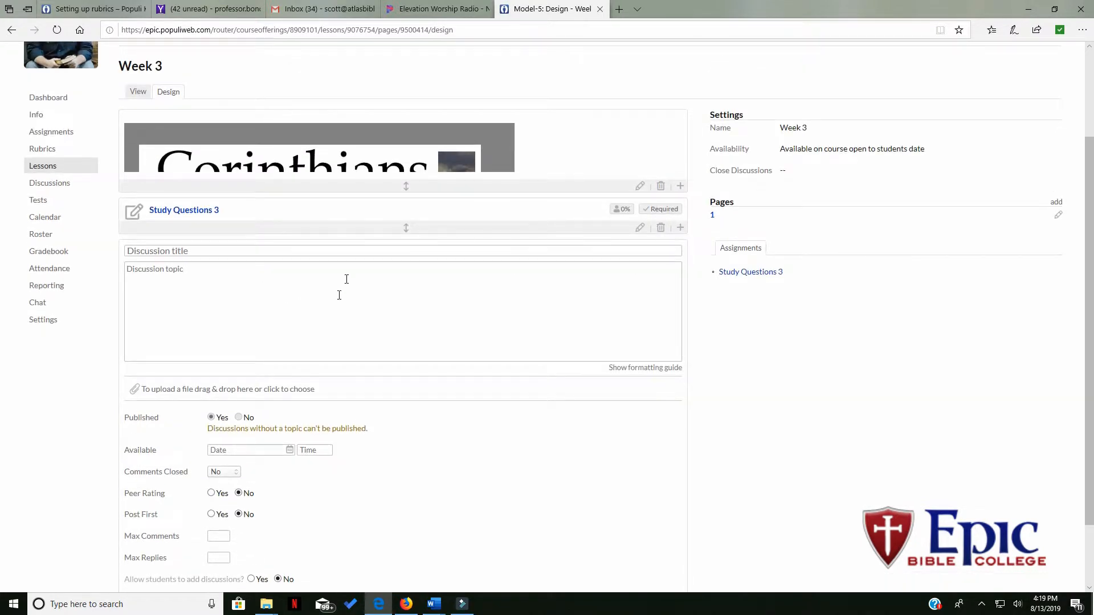
scroll(675, 332, down, 2)
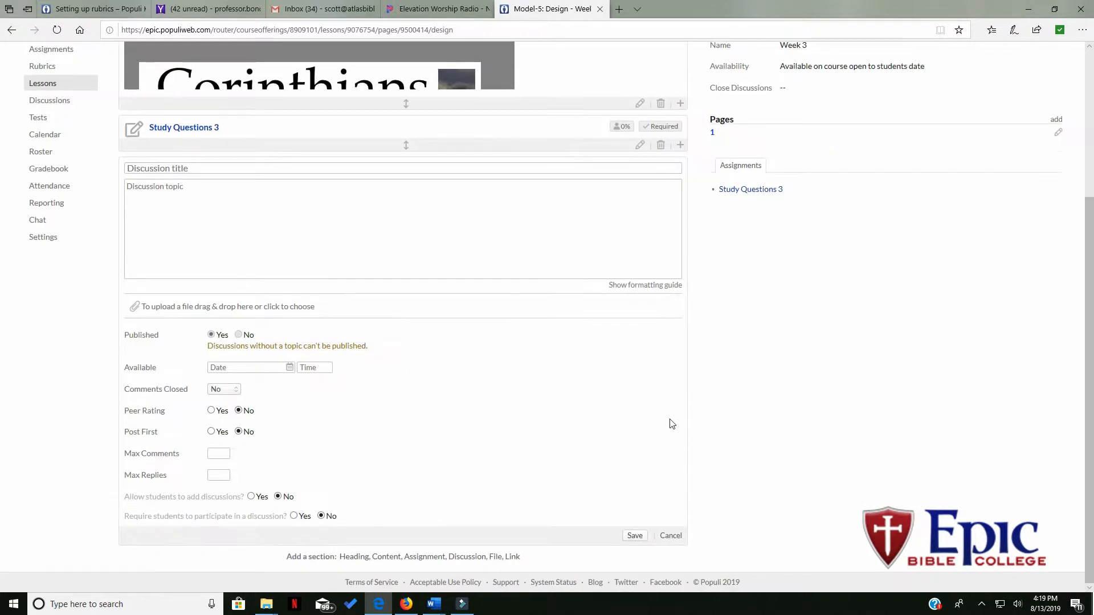
click(671, 537)
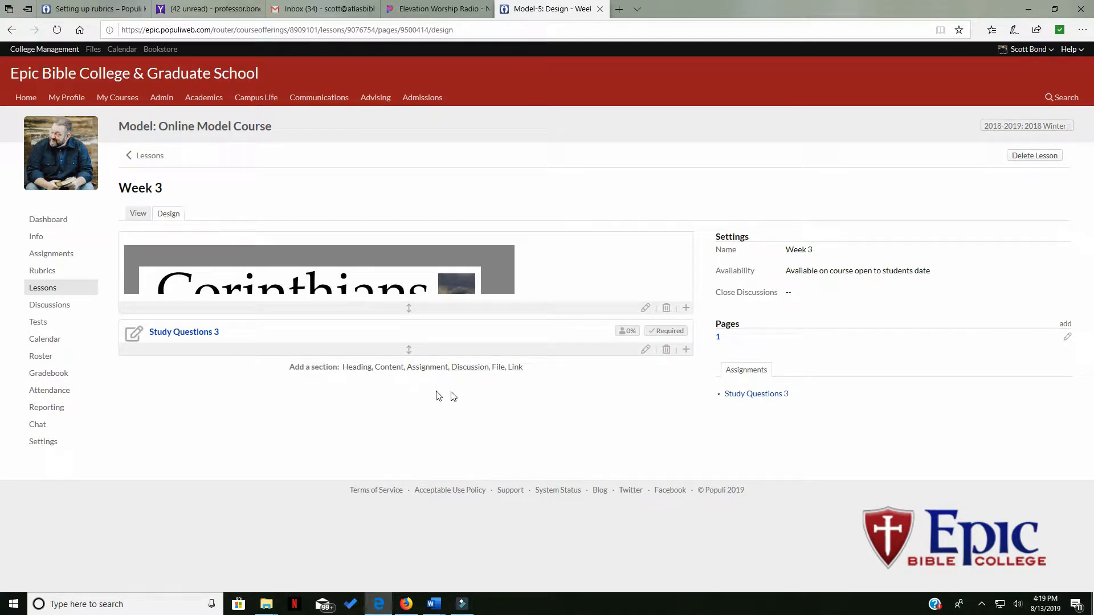
- Add the assignment Topical DB 3 - 1 Cor. 11:3 "Is Man the Head of Woman?" to Week 3 and require students to complete it
click(433, 369)
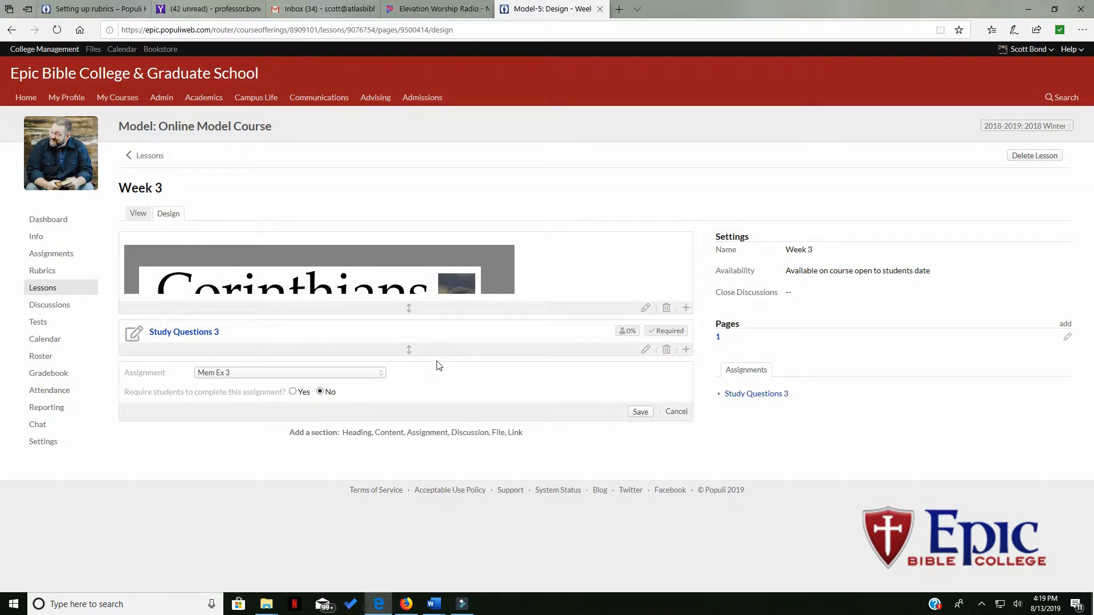
click(337, 375)
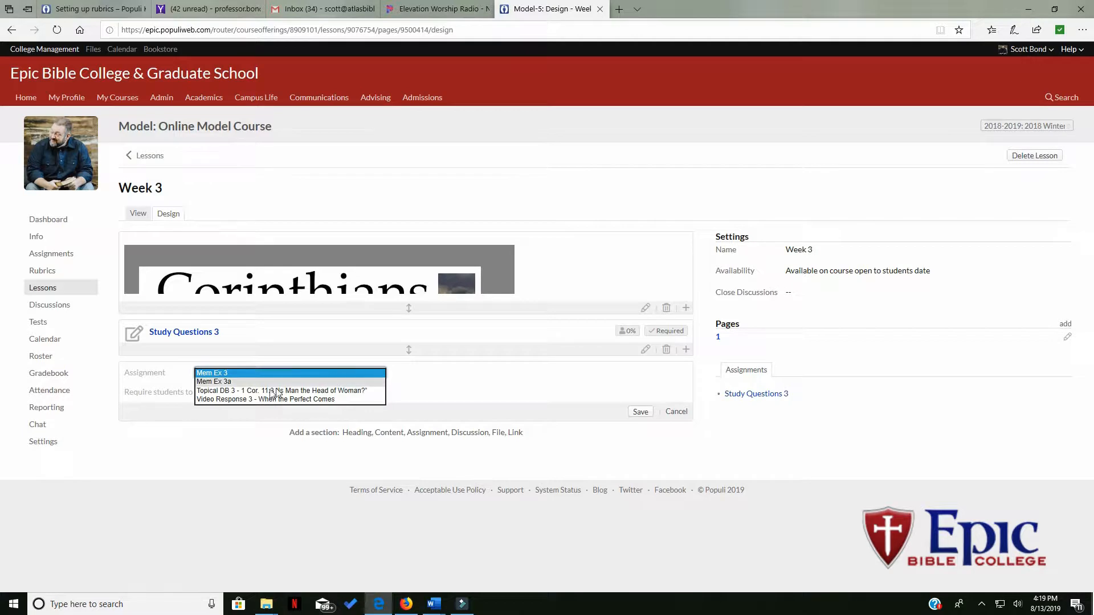
click(308, 391)
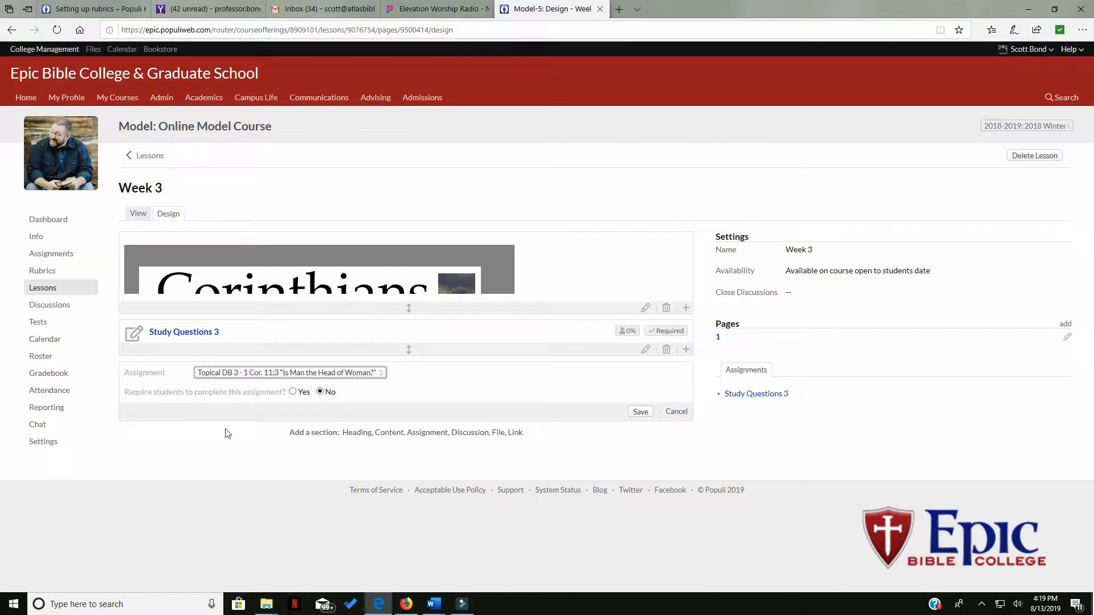
click(292, 393)
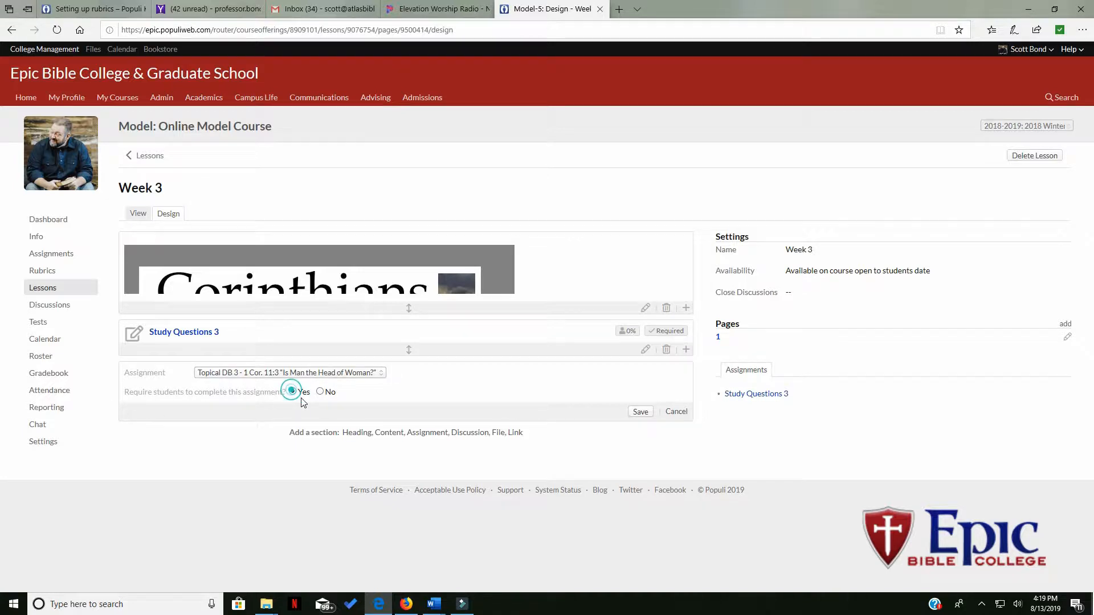
click(641, 412)
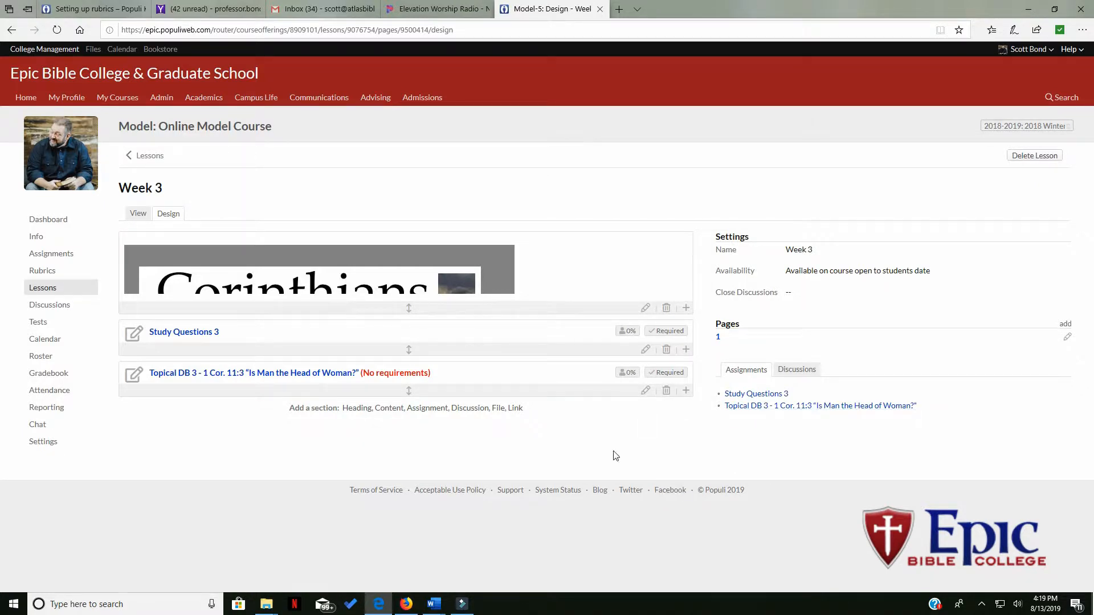
- Add a file section with "Can I trust the Bible" from the Desktop and require students to view or download it
click(498, 409)
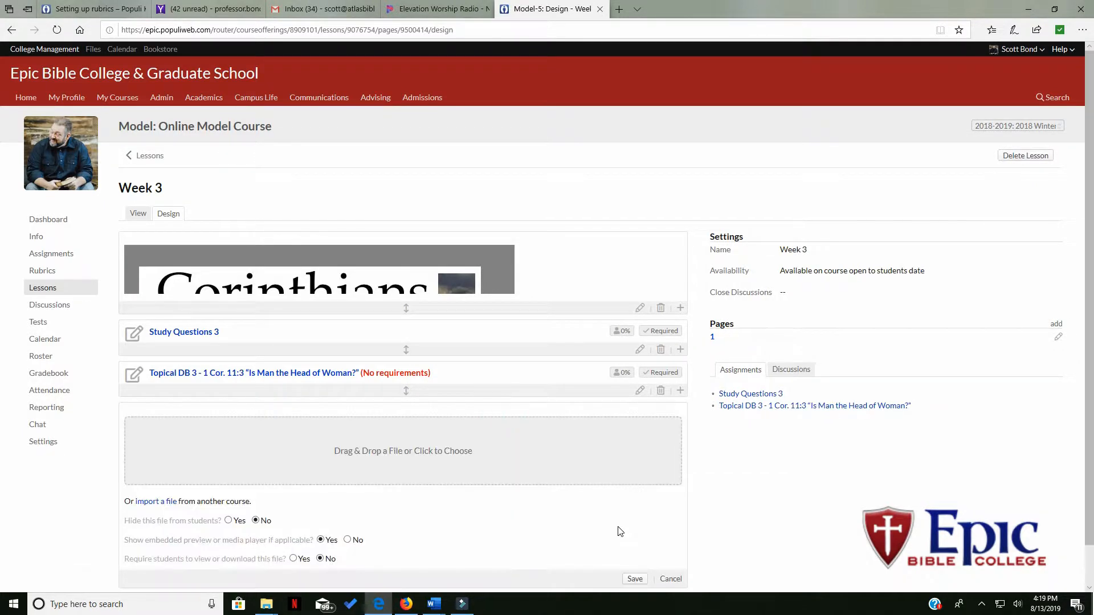
scroll(809, 114, down, 1)
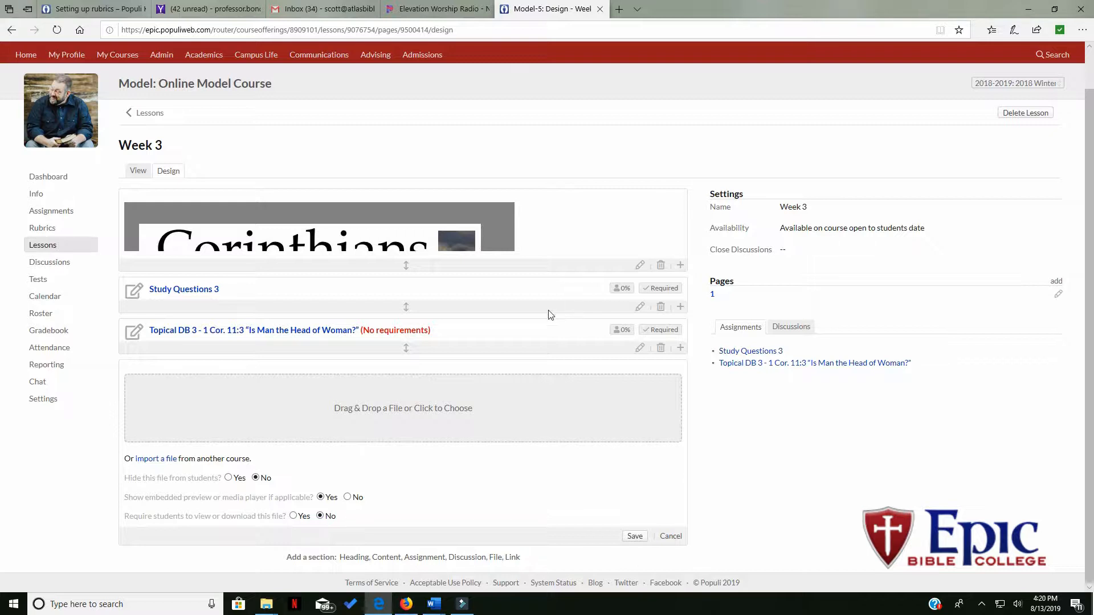
click(448, 411)
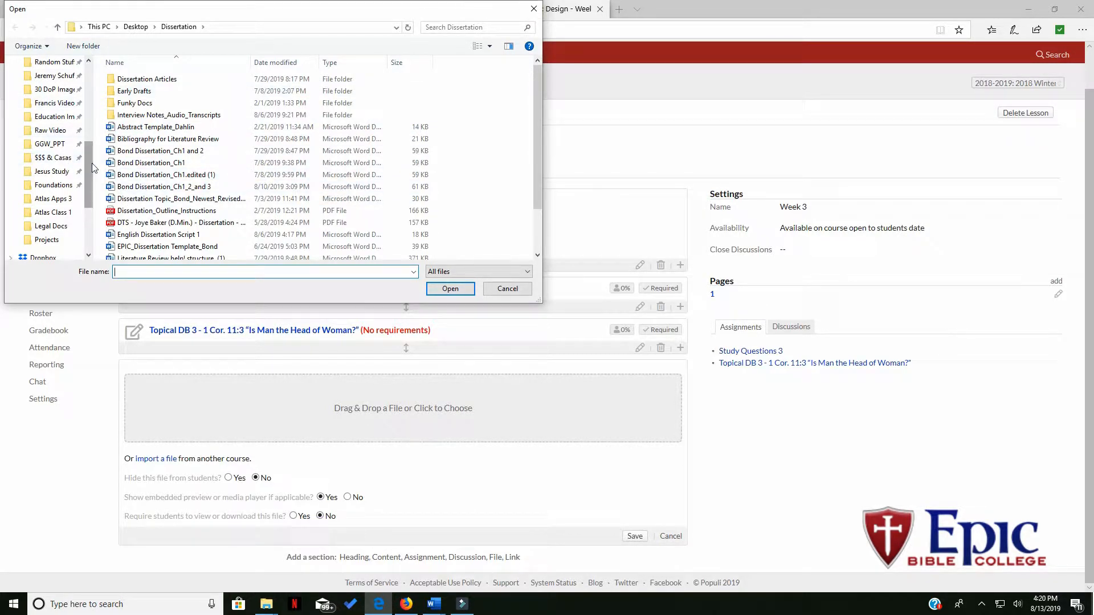
drag(85, 147, 82, 63)
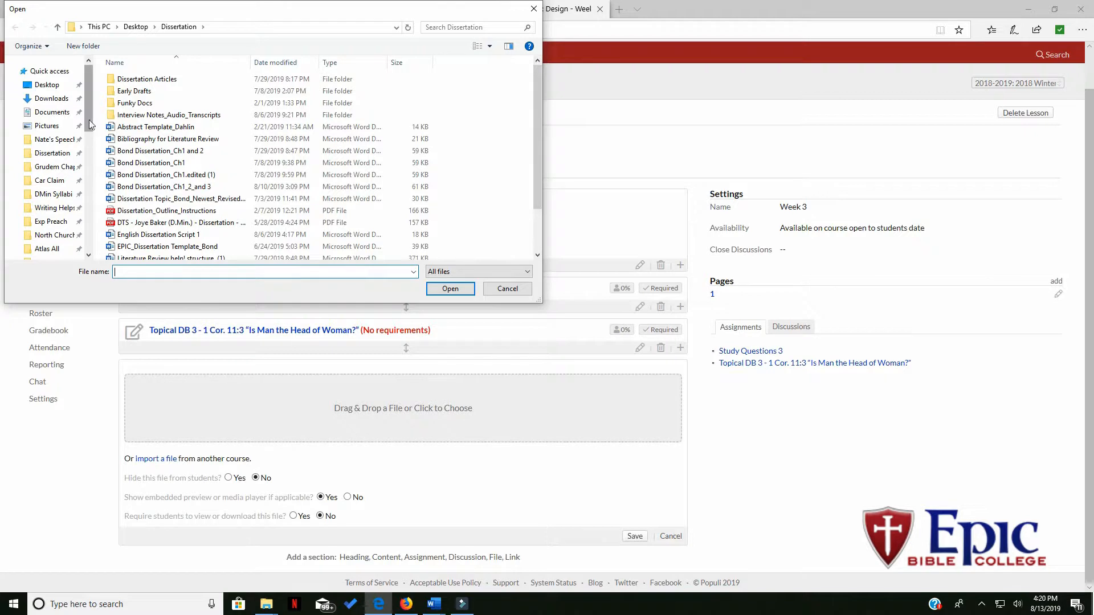
click(51, 87)
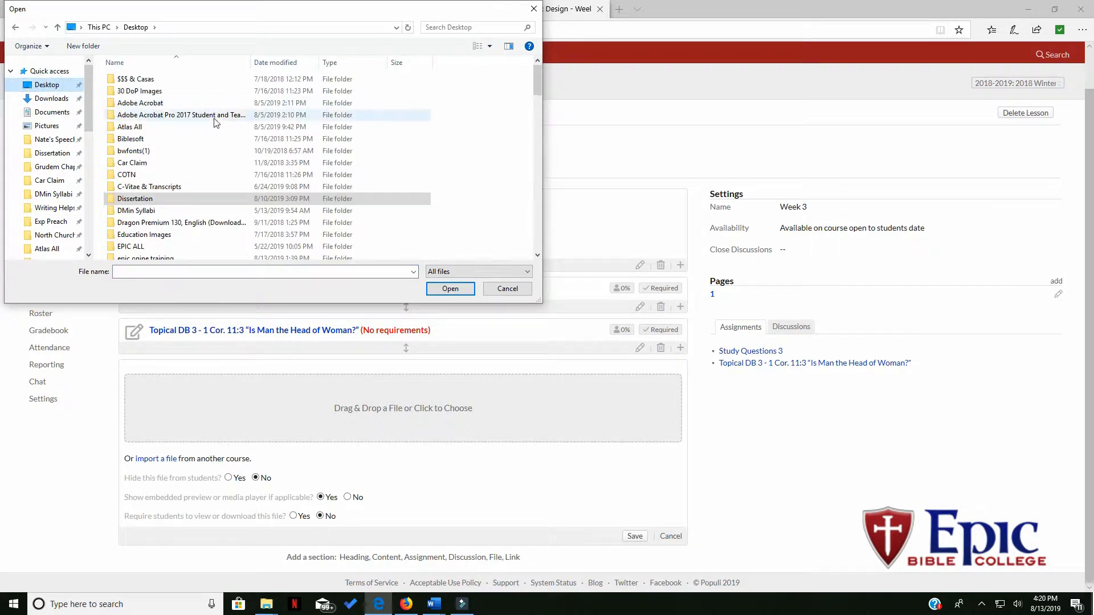
scroll(215, 114, down, 8)
scroll(194, 137, down, 9)
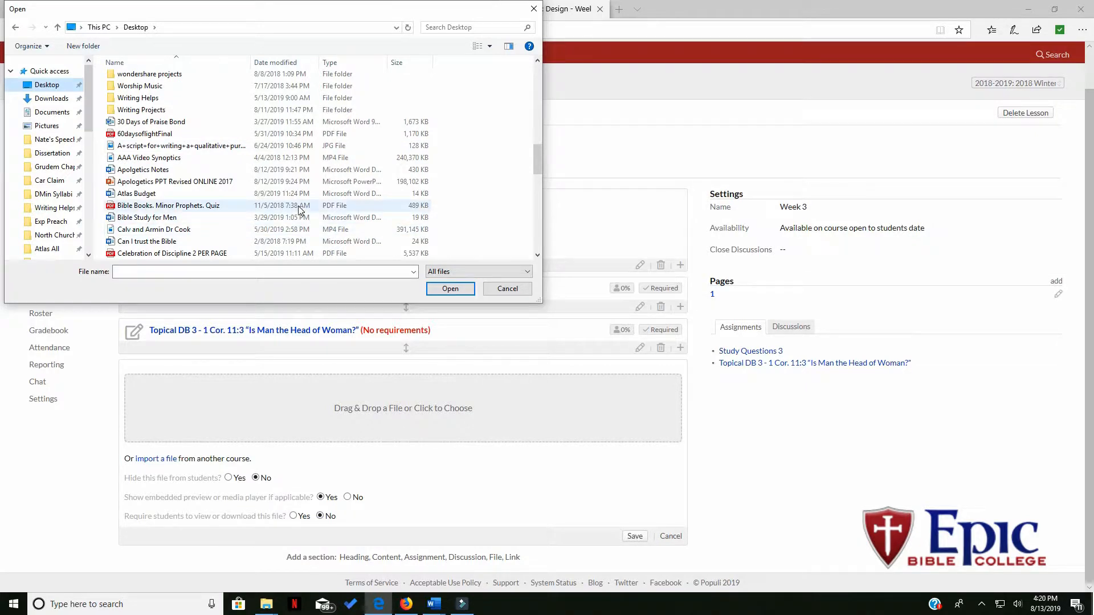
scroll(276, 180, down, 3)
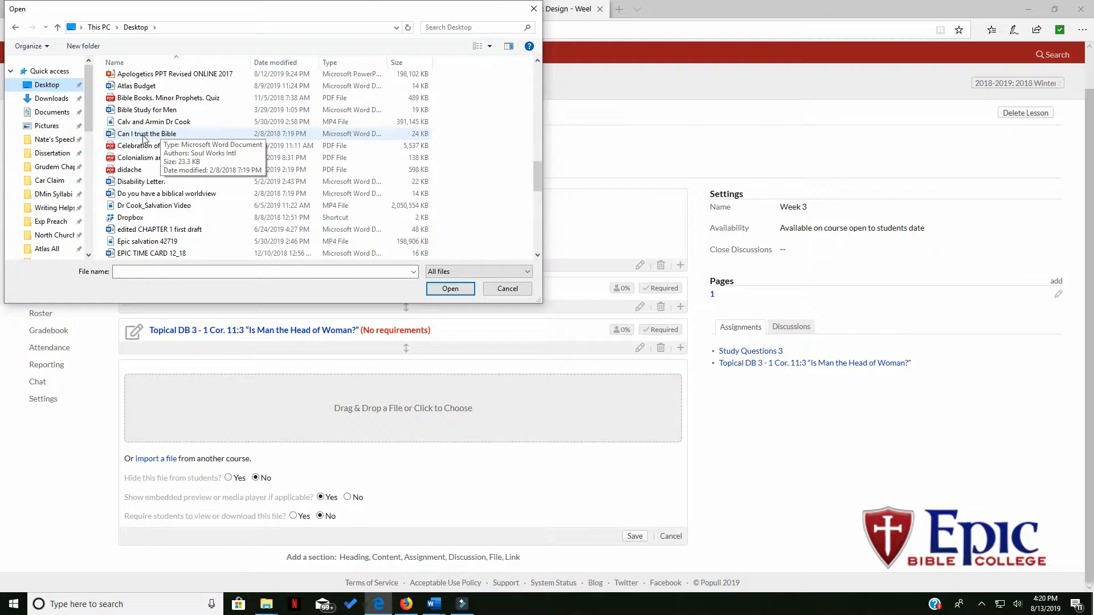
double_click(145, 135)
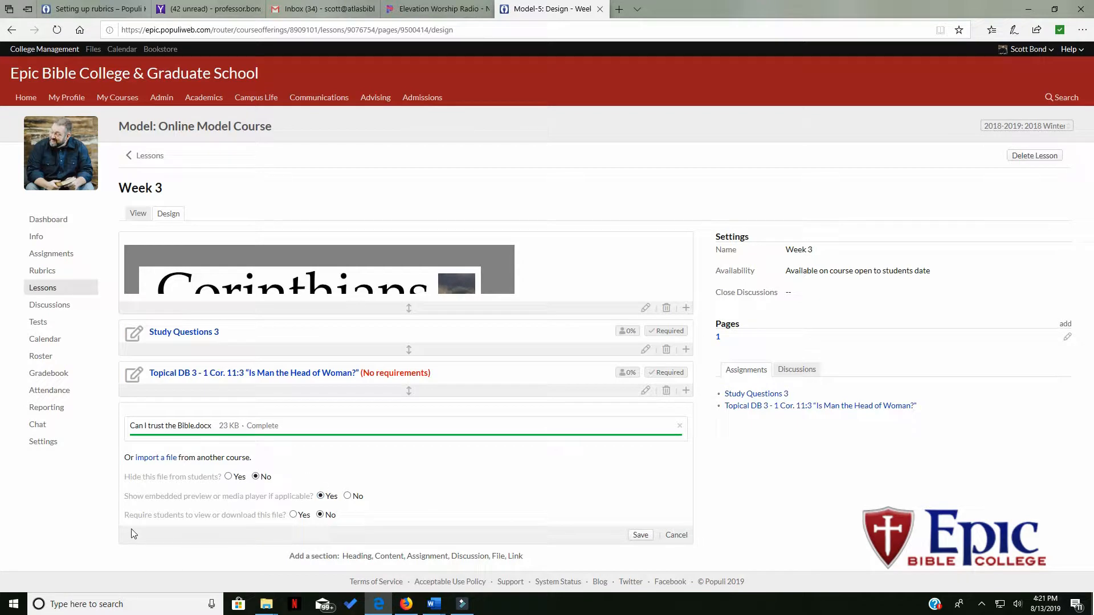
click(293, 515)
click(640, 535)
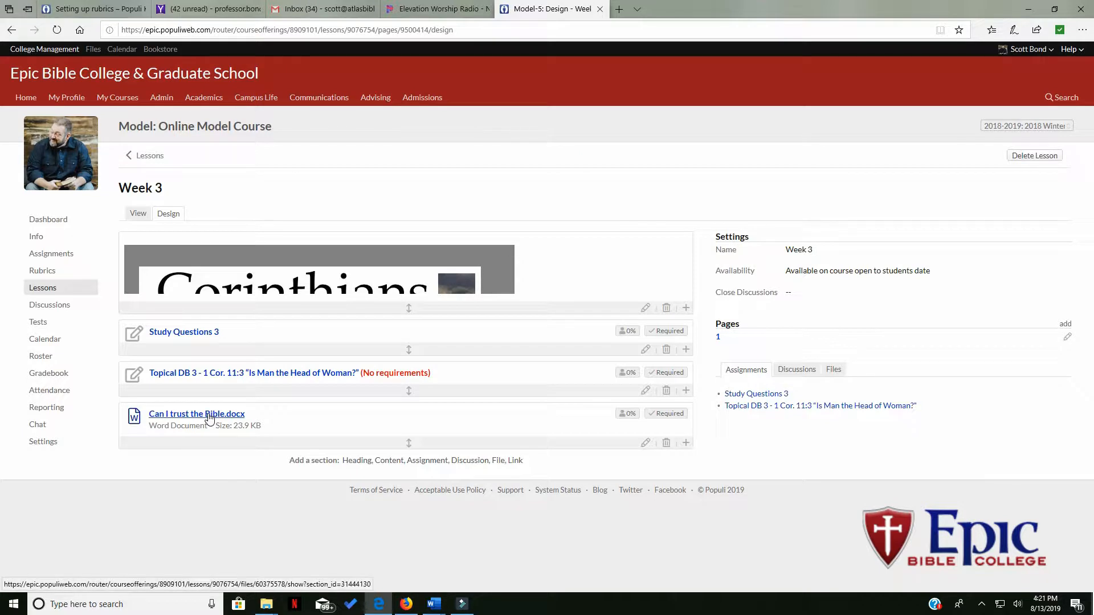
- View the Week 3 lesson as displayed and look through the embedded preview of the Word document
click(139, 213)
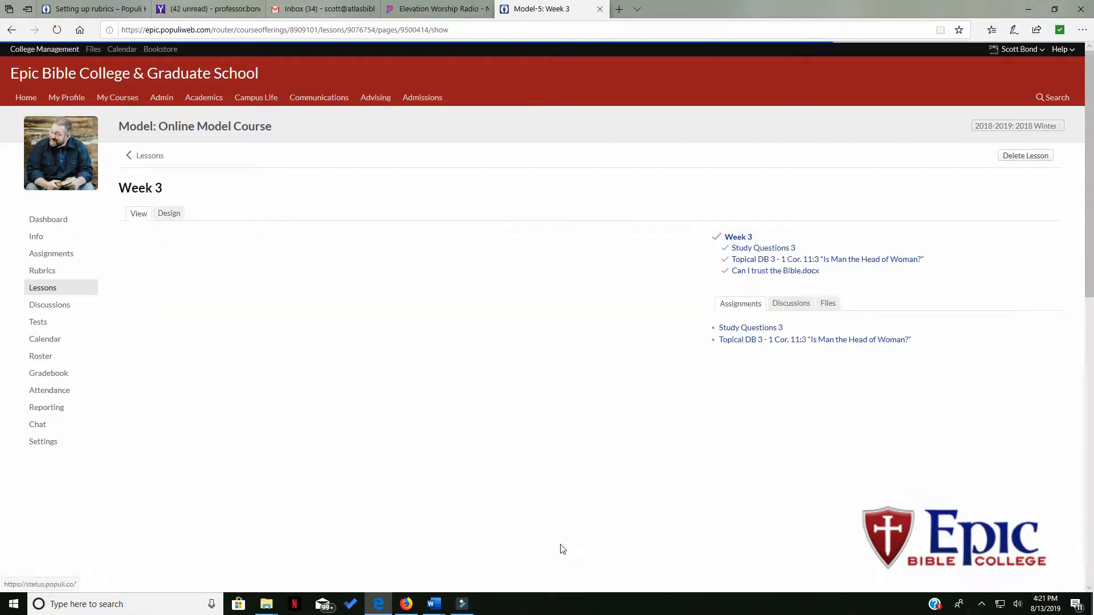
scroll(725, 444, down, 1)
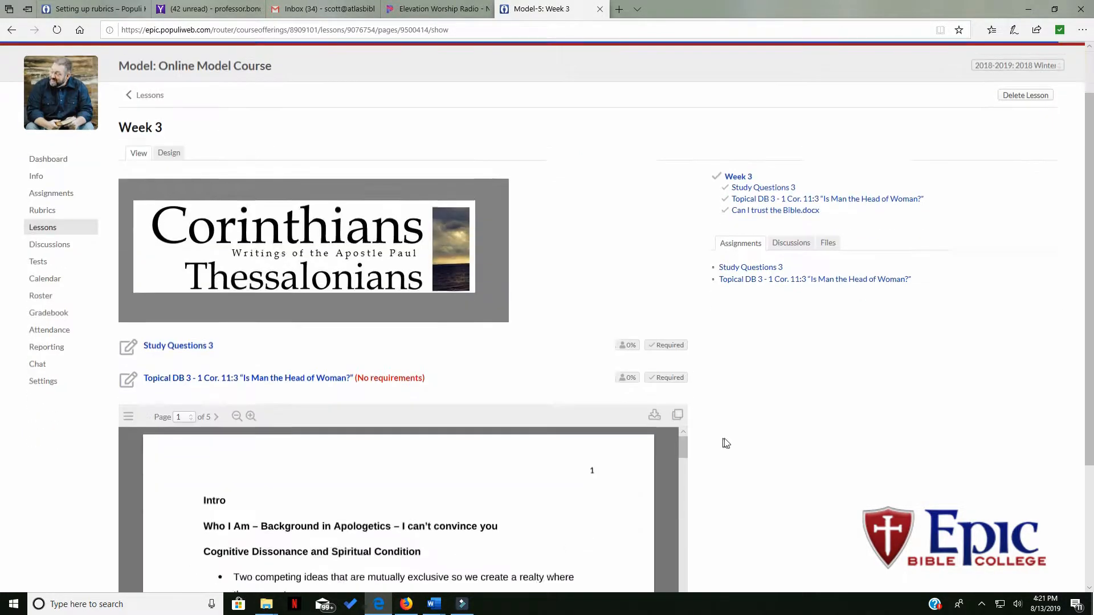
scroll(725, 444, down, 3)
scroll(392, 420, down, 10)
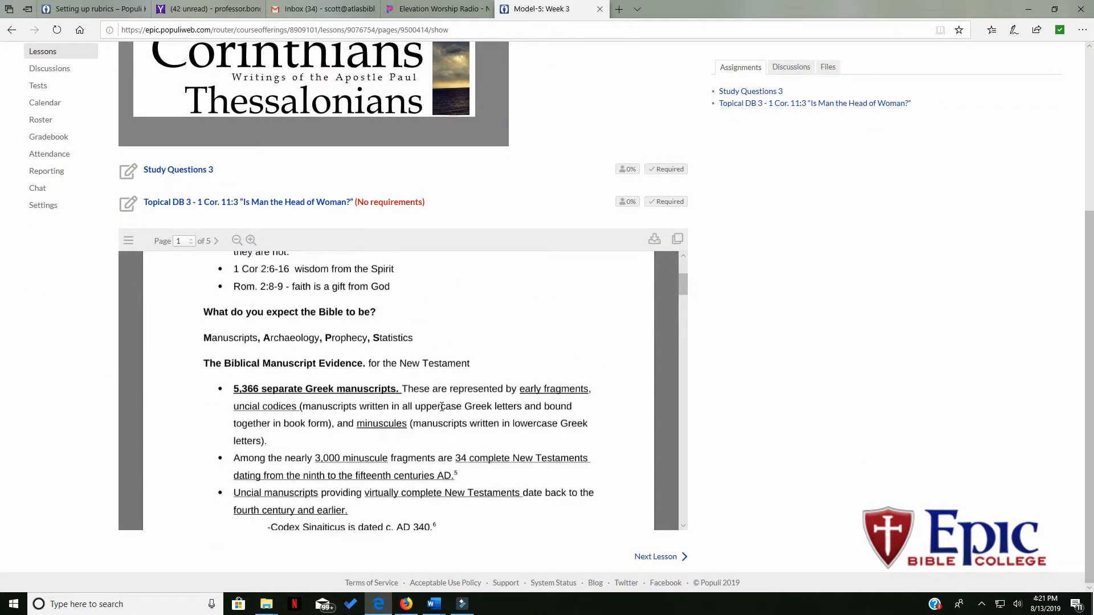
drag(679, 330, 671, 491)
scroll(559, 432, up, 10)
drag(684, 439, 663, 268)
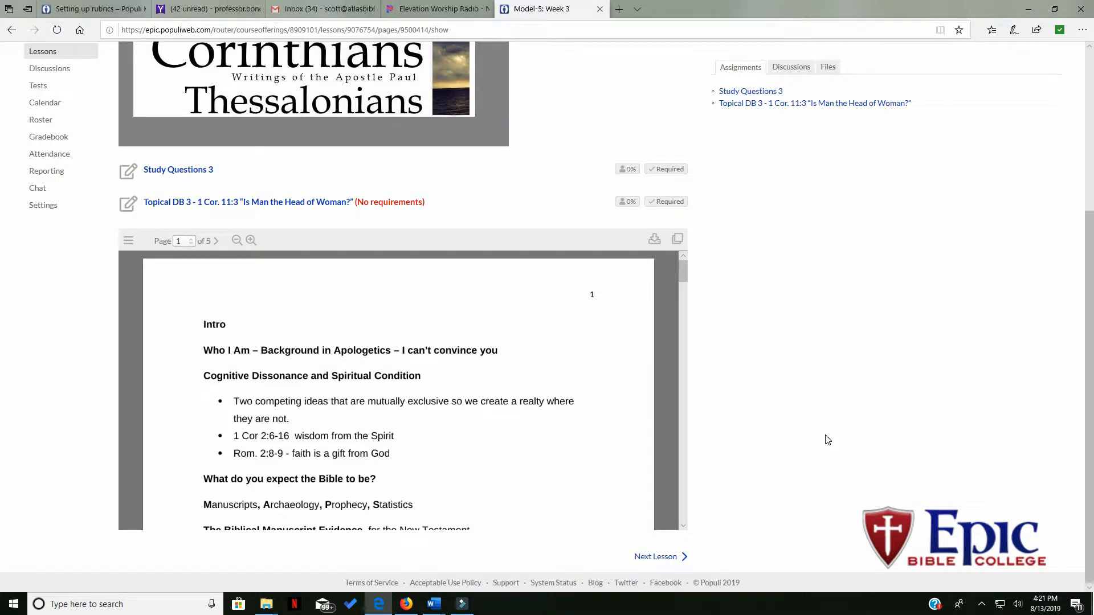
scroll(798, 326, up, 3)
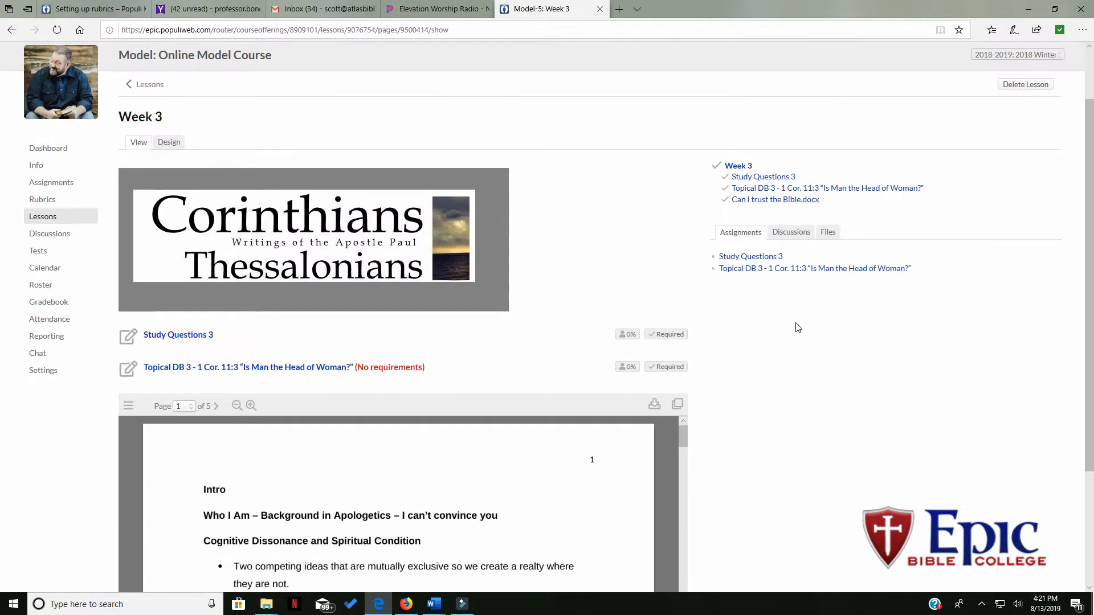
- Turn off the embedded preview for Can I trust the Bible.docx in the lesson design and save the section
click(174, 143)
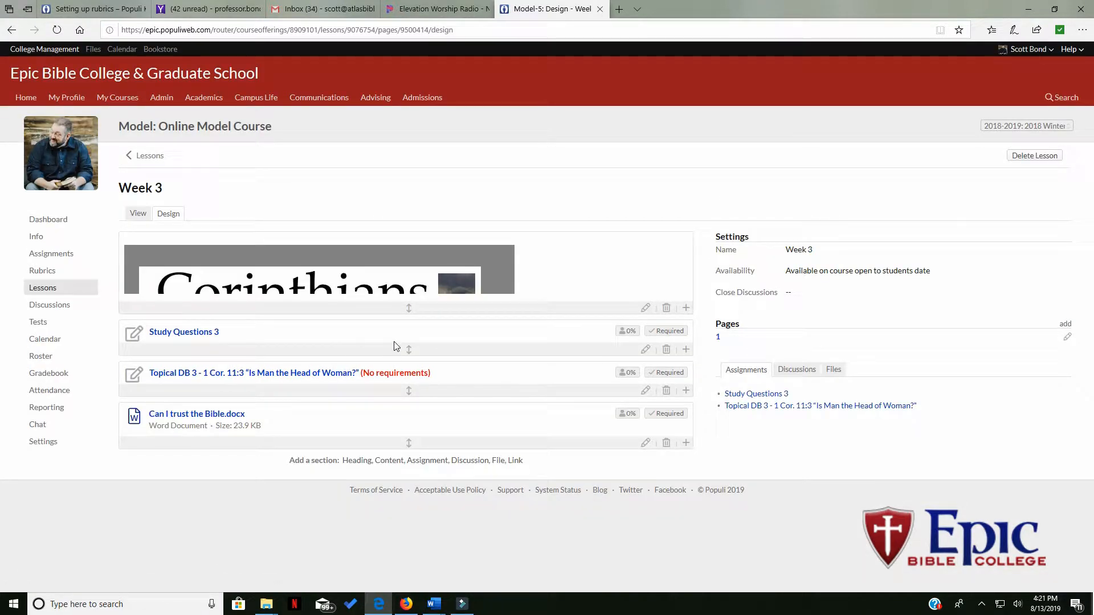
click(645, 444)
scroll(855, 441, down, 1)
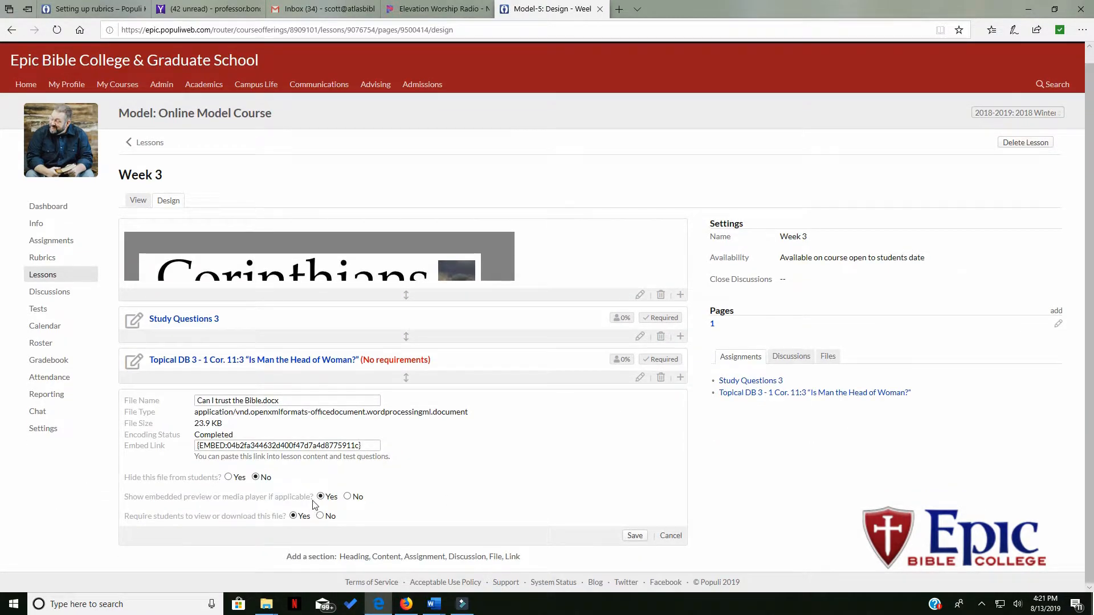
click(347, 497)
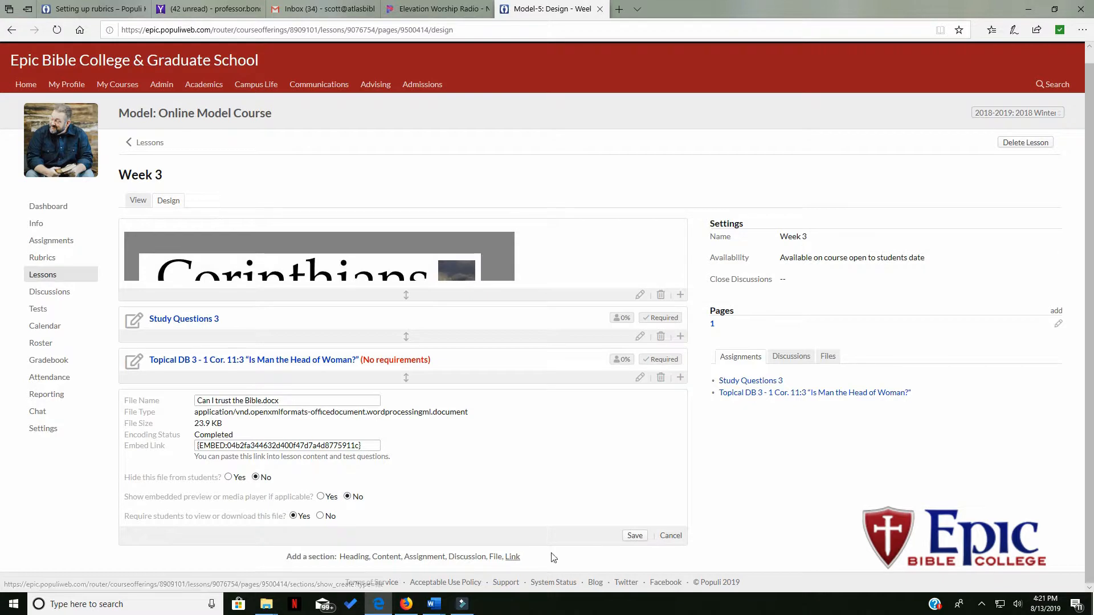
click(634, 537)
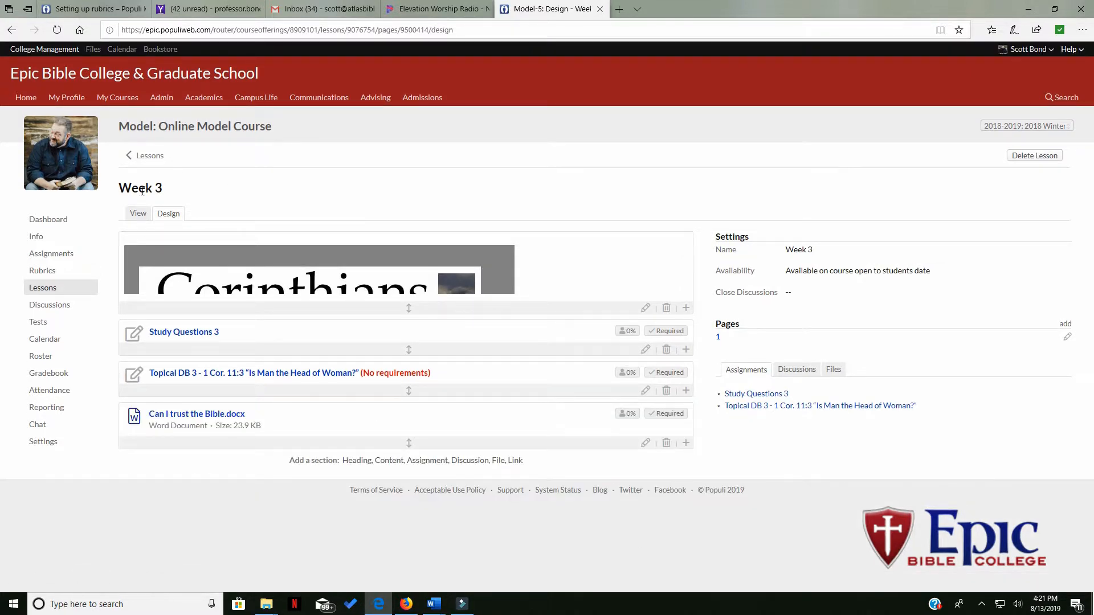
- Check how Can I trust the Bible.docx opens from the Week 3 lesson view, and return to the lesson design
click(139, 214)
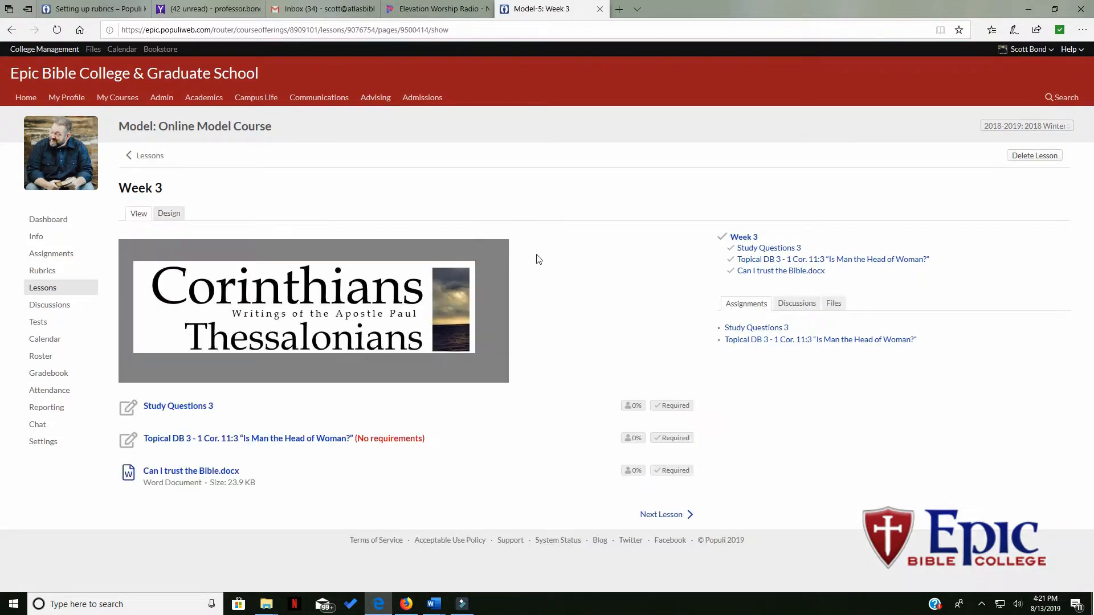
click(206, 472)
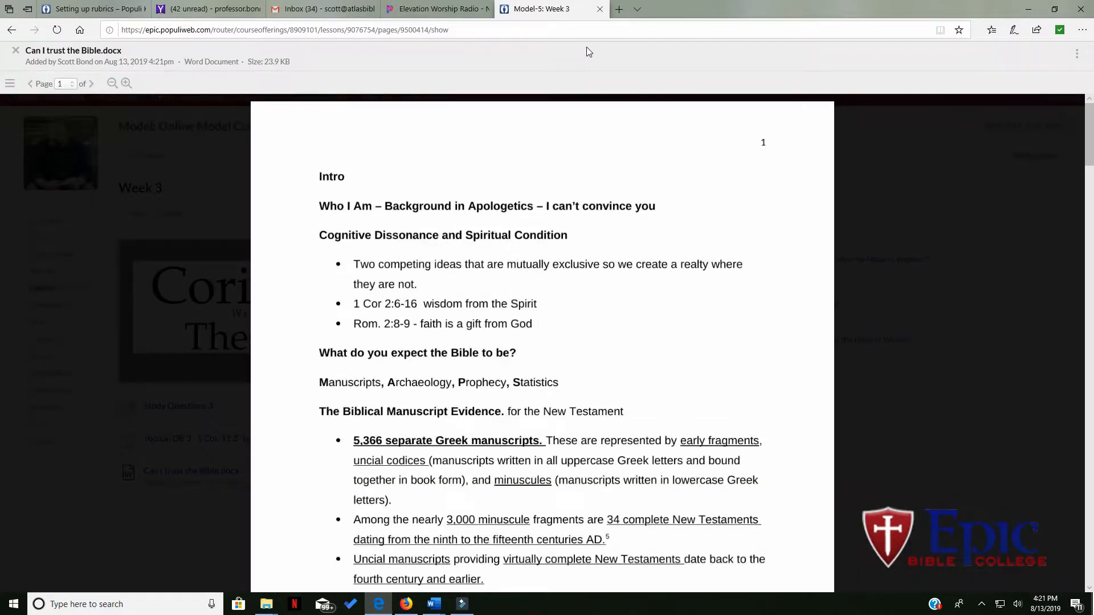
click(12, 29)
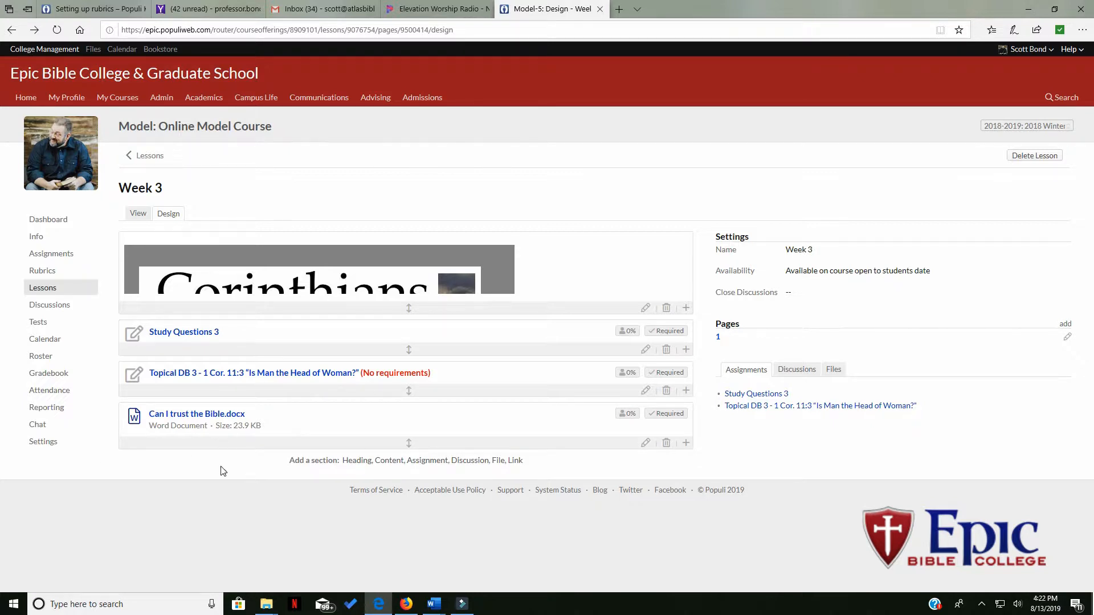
click(138, 215)
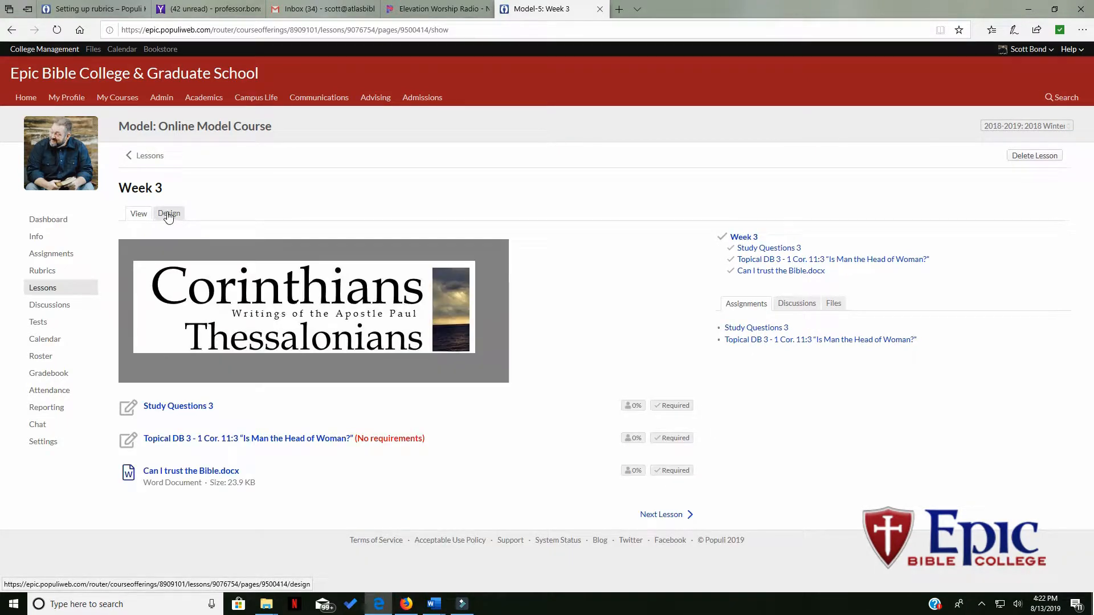
click(169, 218)
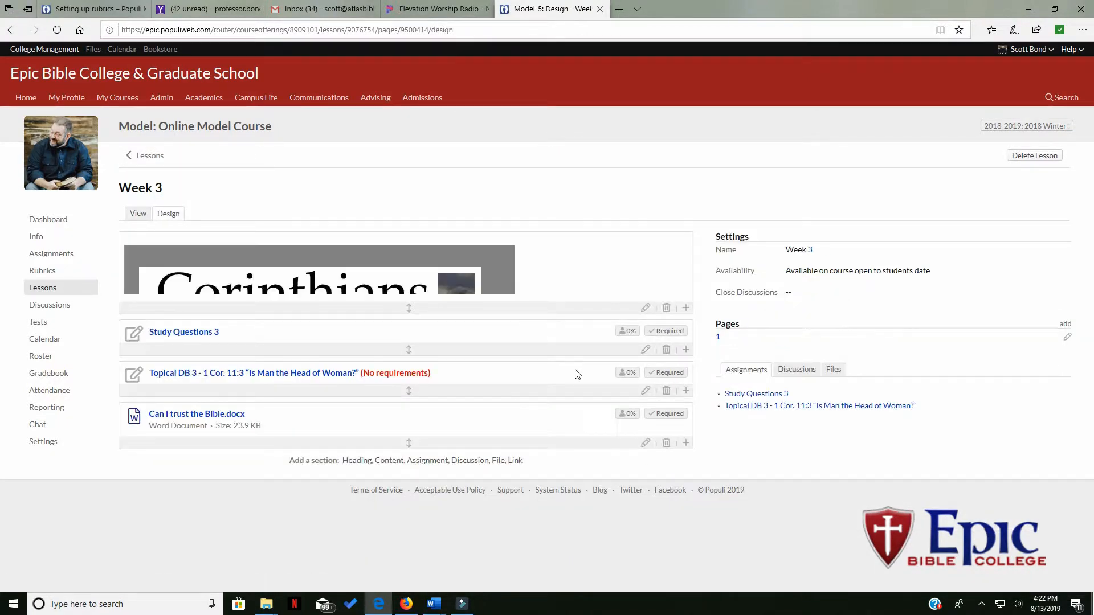
click(512, 462)
click(204, 468)
click(201, 488)
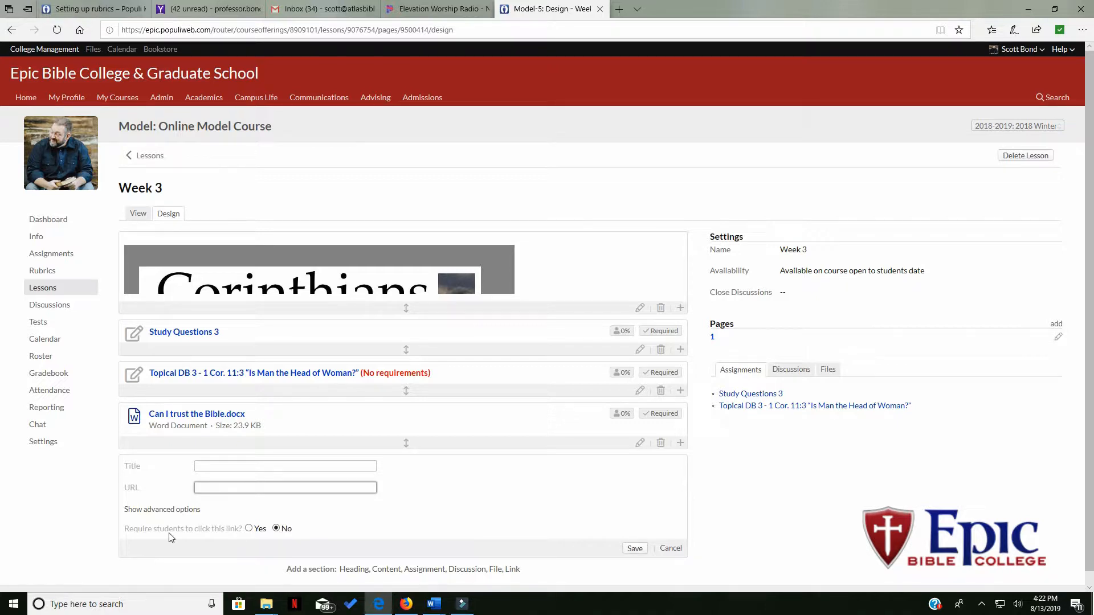
click(671, 548)
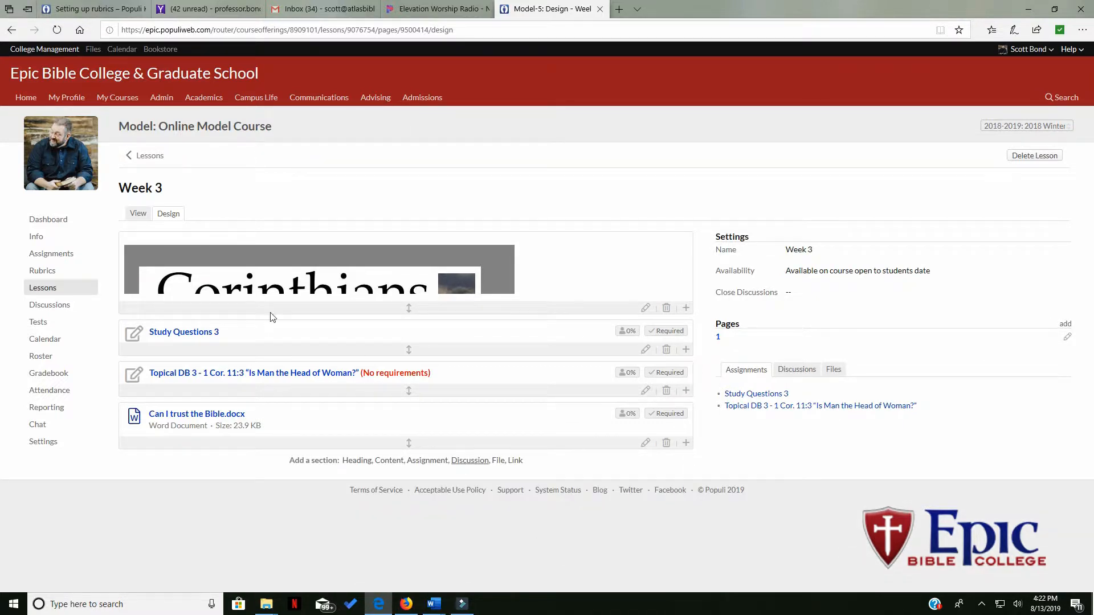
- Copy the URL of the "When the Perfect Comes" link from the course info page without changing the link
click(37, 237)
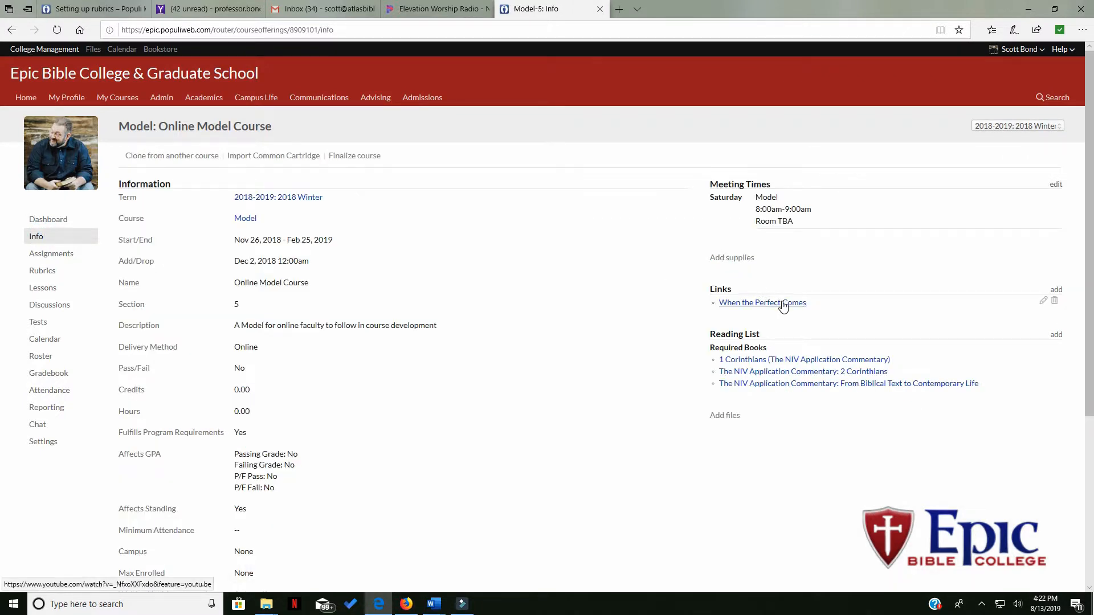
click(1044, 300)
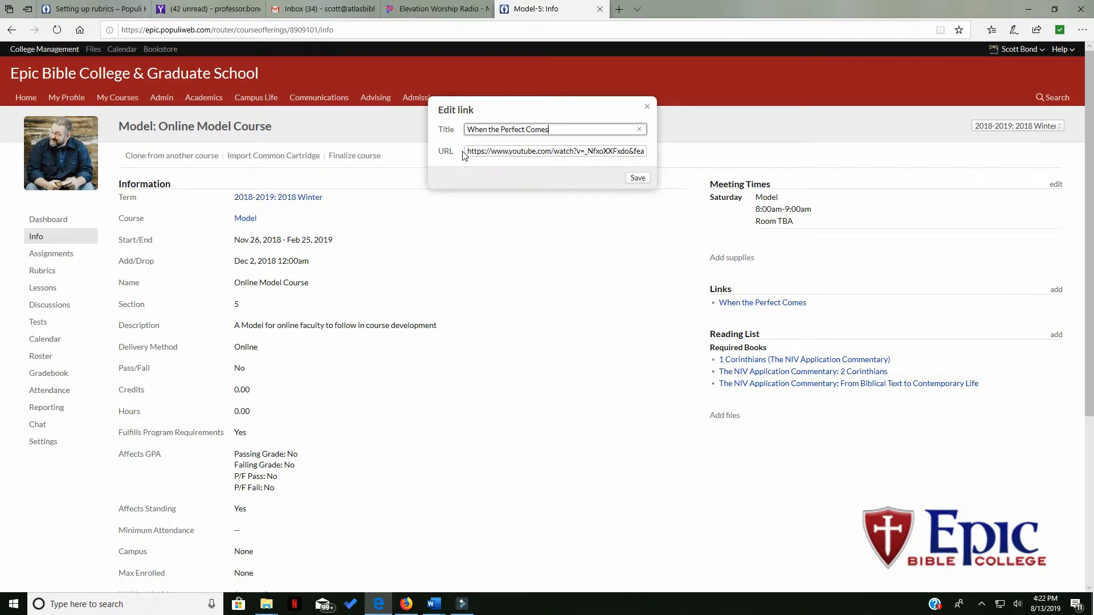
drag(467, 150, 766, 153)
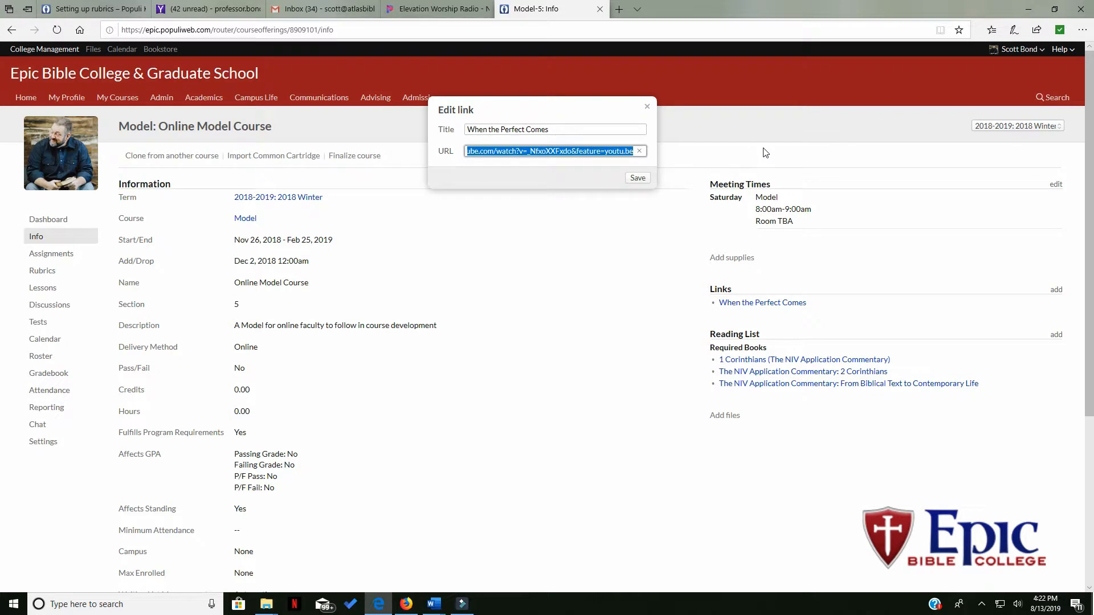
right_click(555, 149)
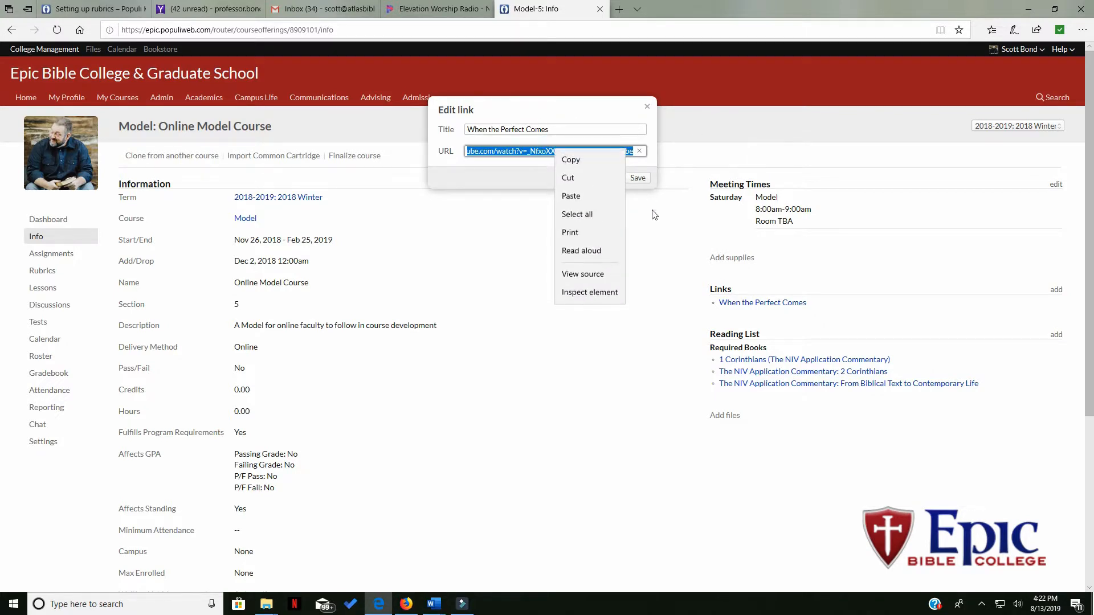
click(568, 162)
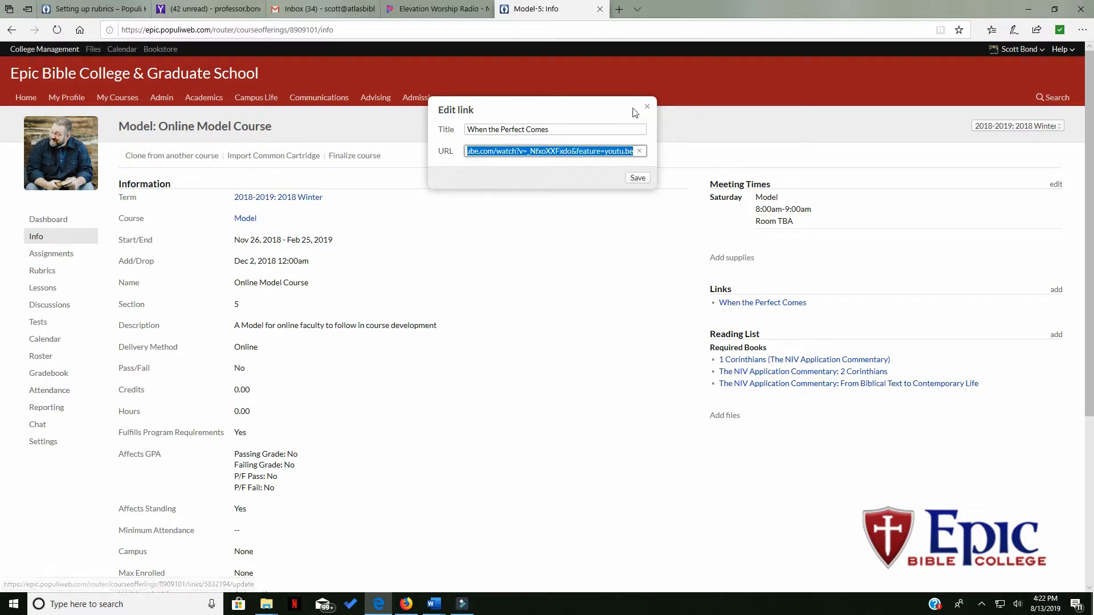
click(647, 106)
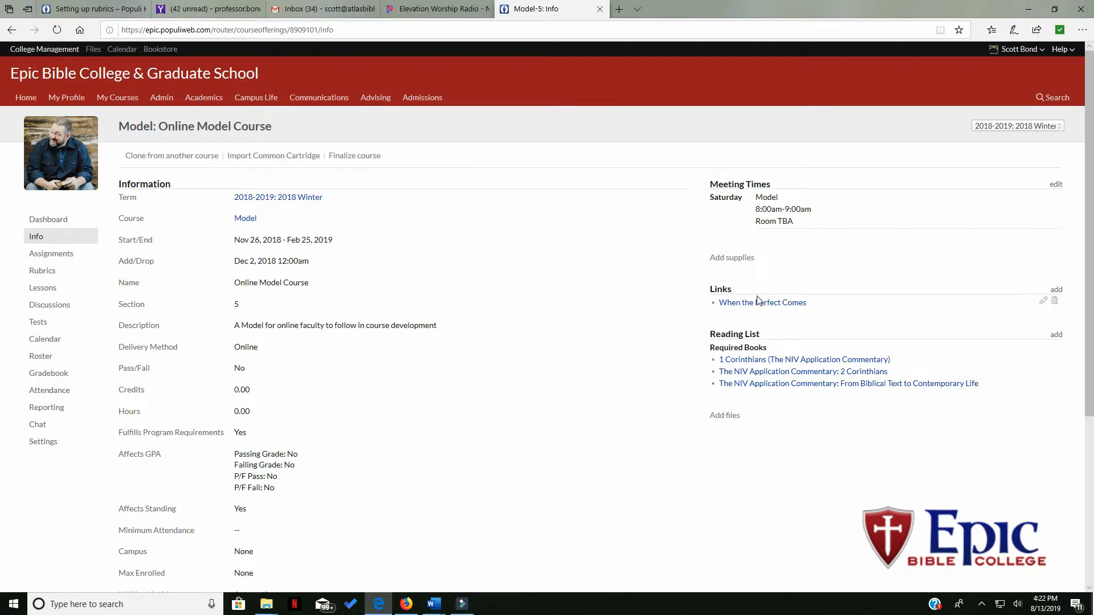
- Add a link section to the Week 3 lesson with the copied URL and title "When the Perfect Comes", requiring students to click it
click(44, 289)
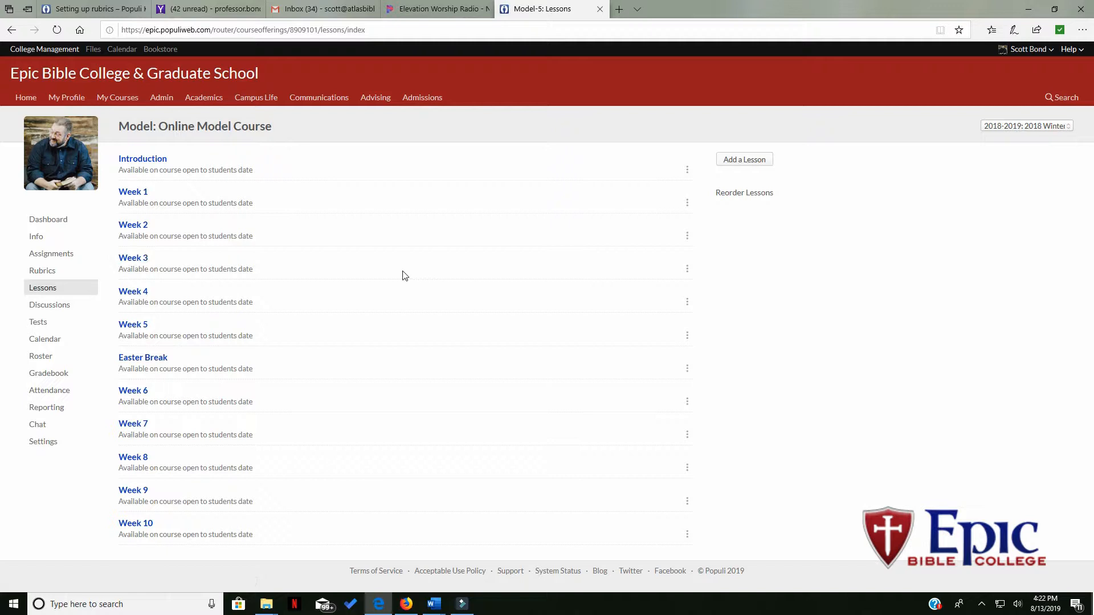
click(125, 260)
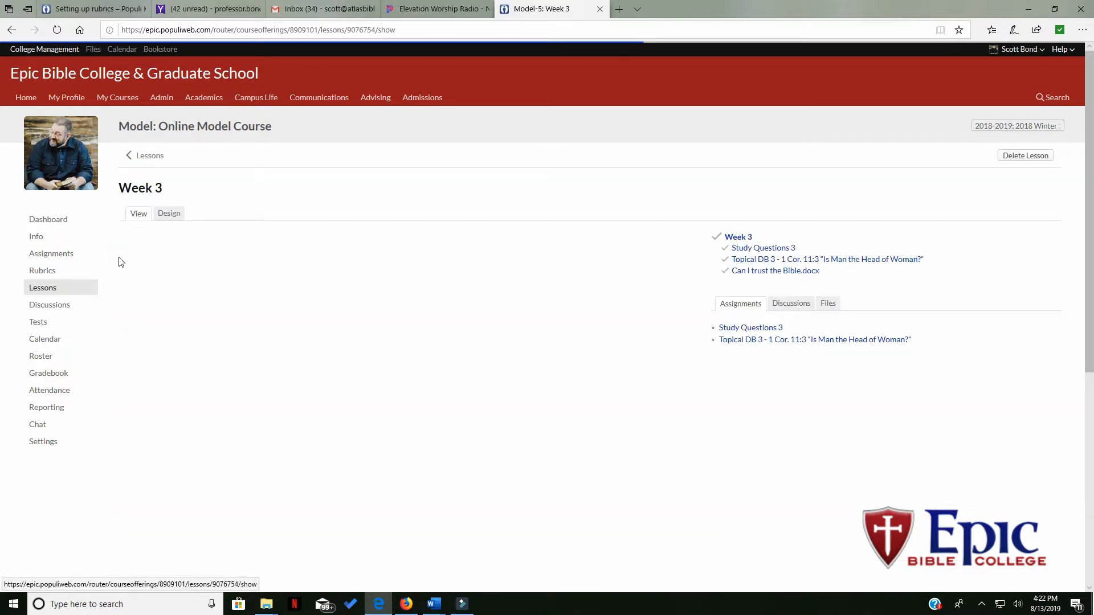
click(173, 214)
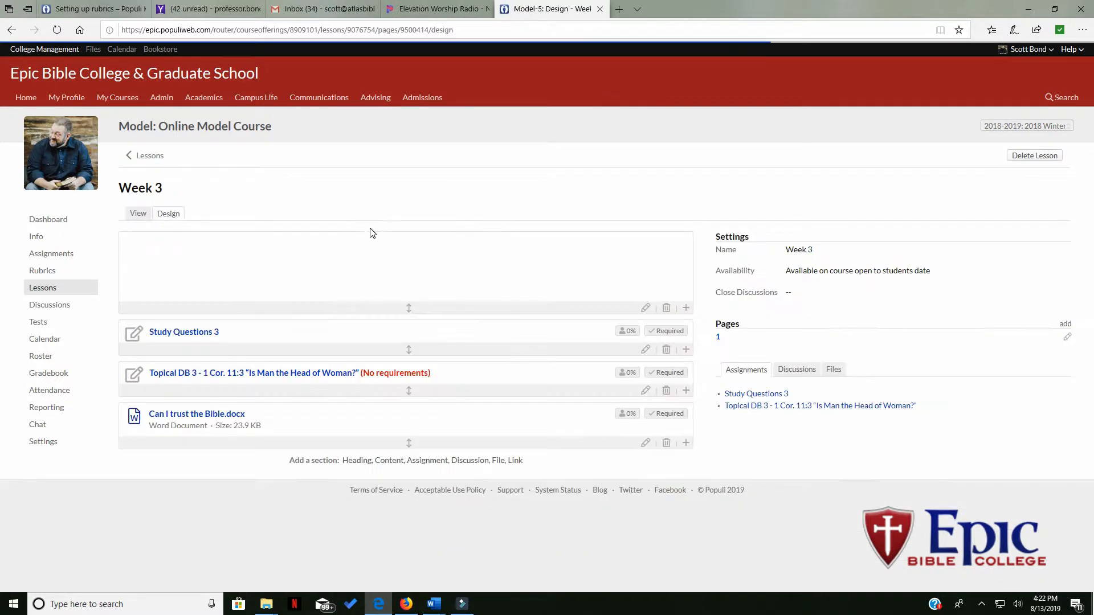
click(515, 460)
click(243, 492)
right_click(207, 489)
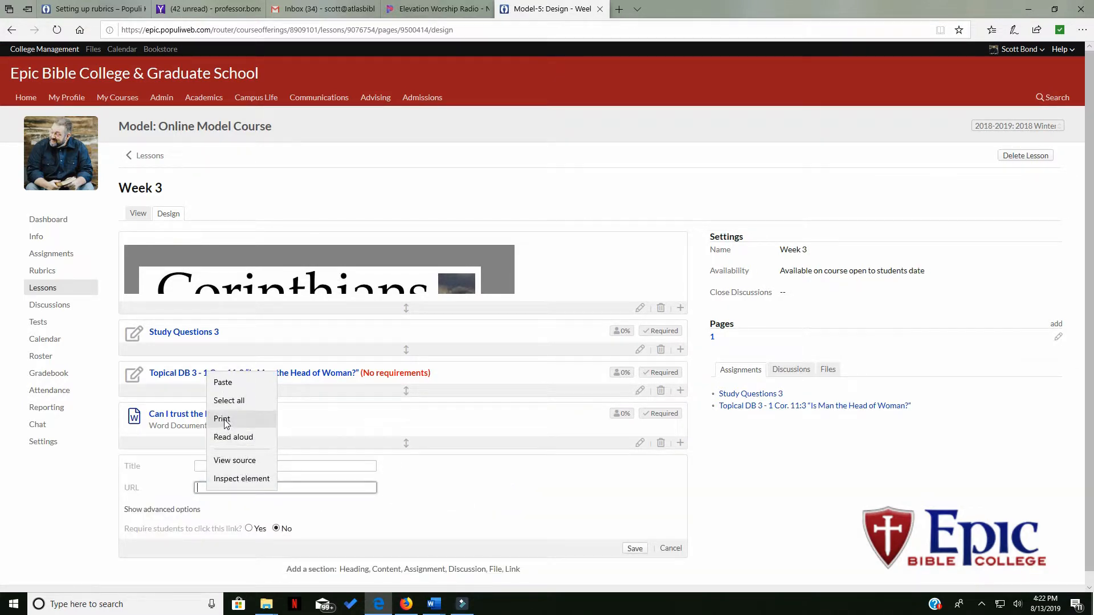
click(222, 382)
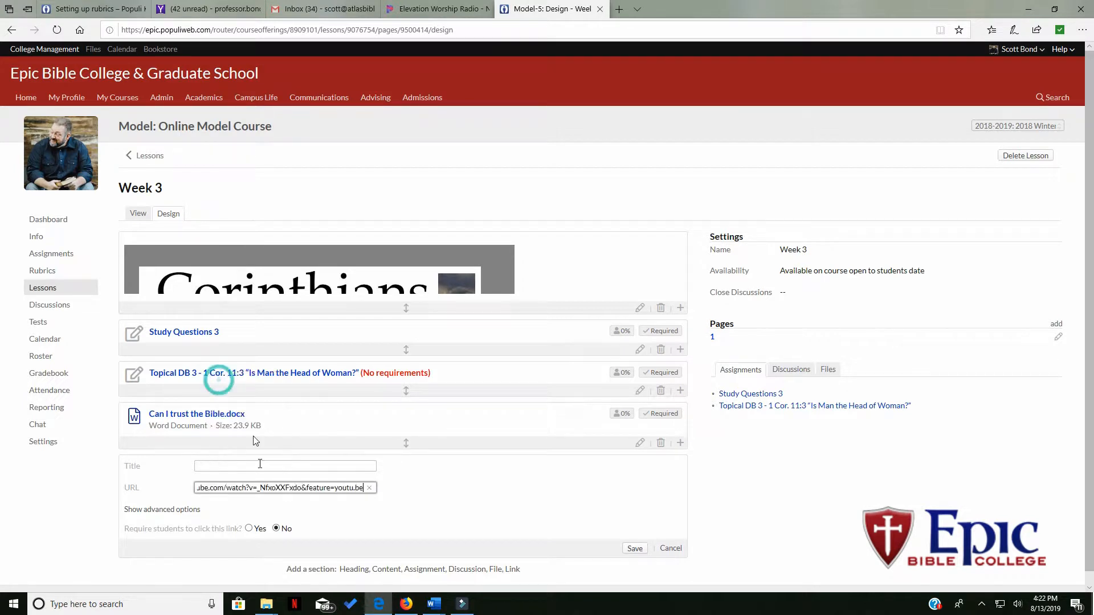
click(208, 467)
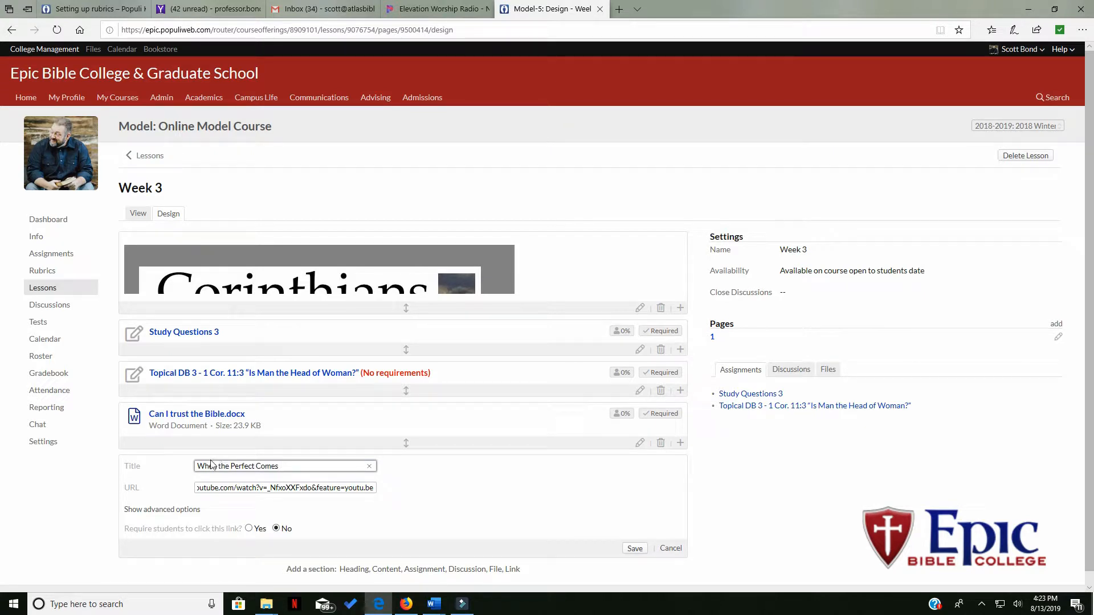
click(249, 529)
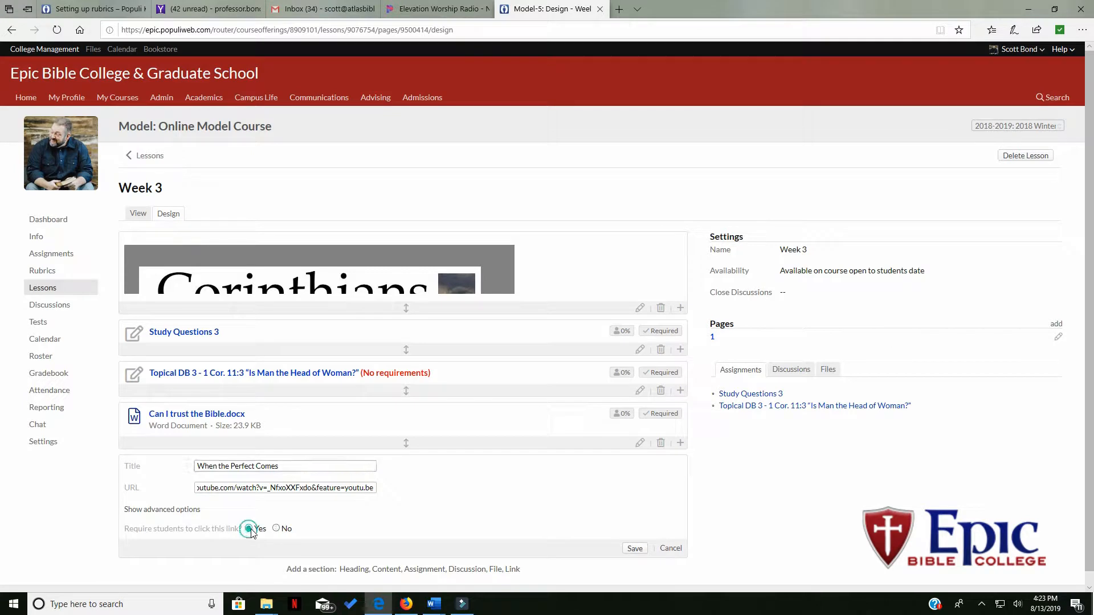
click(636, 550)
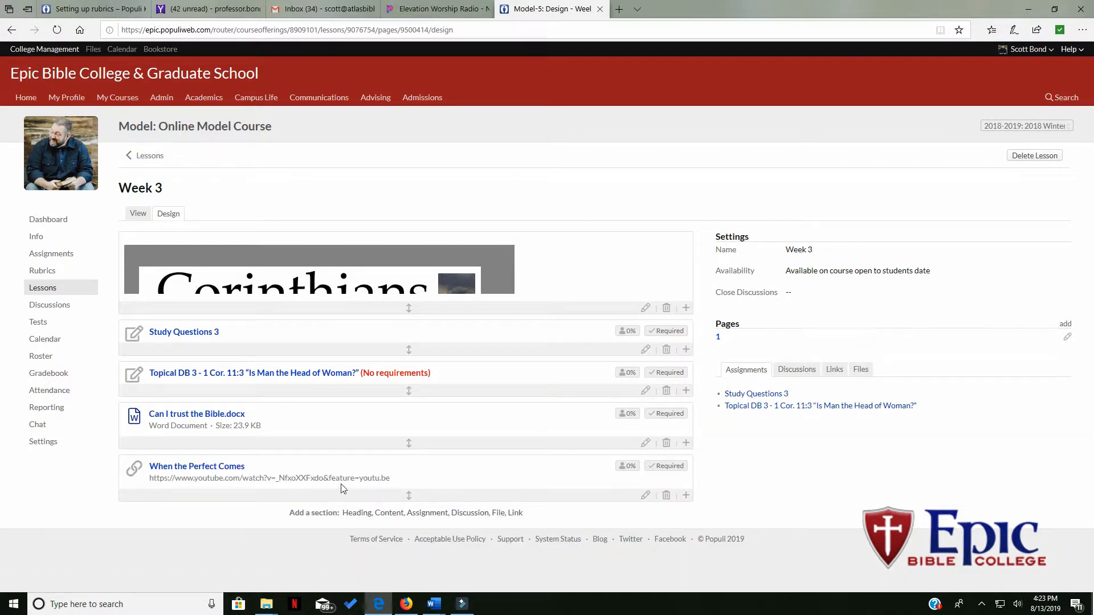
- Check the Week 3 lesson view and add a content section below Study Questions 3 reading "This is your instruction block. Here is your Video Link."
click(138, 213)
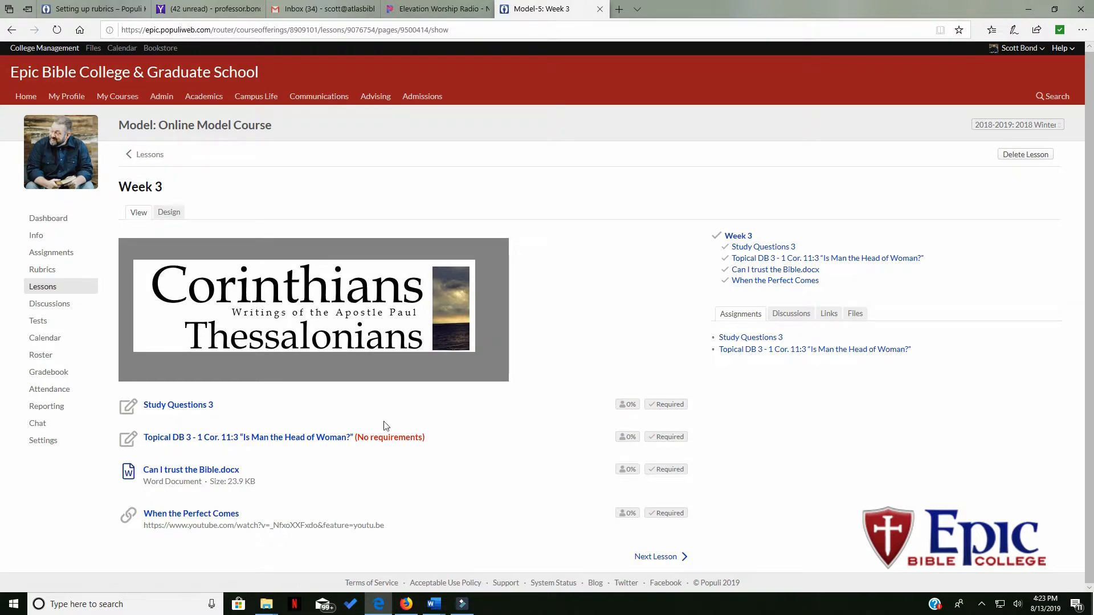
click(172, 214)
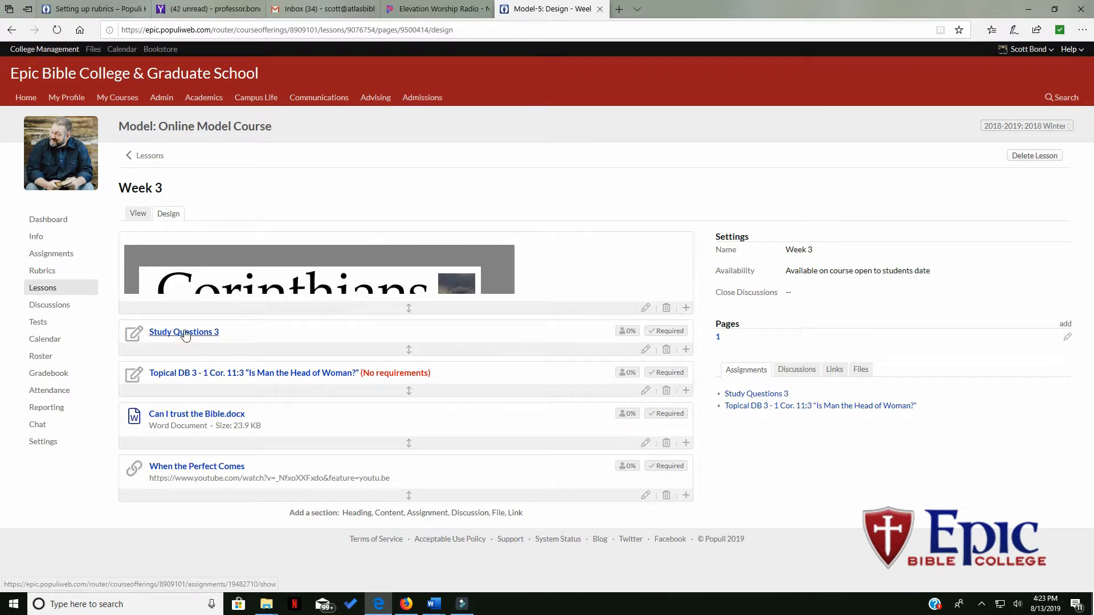
click(686, 351)
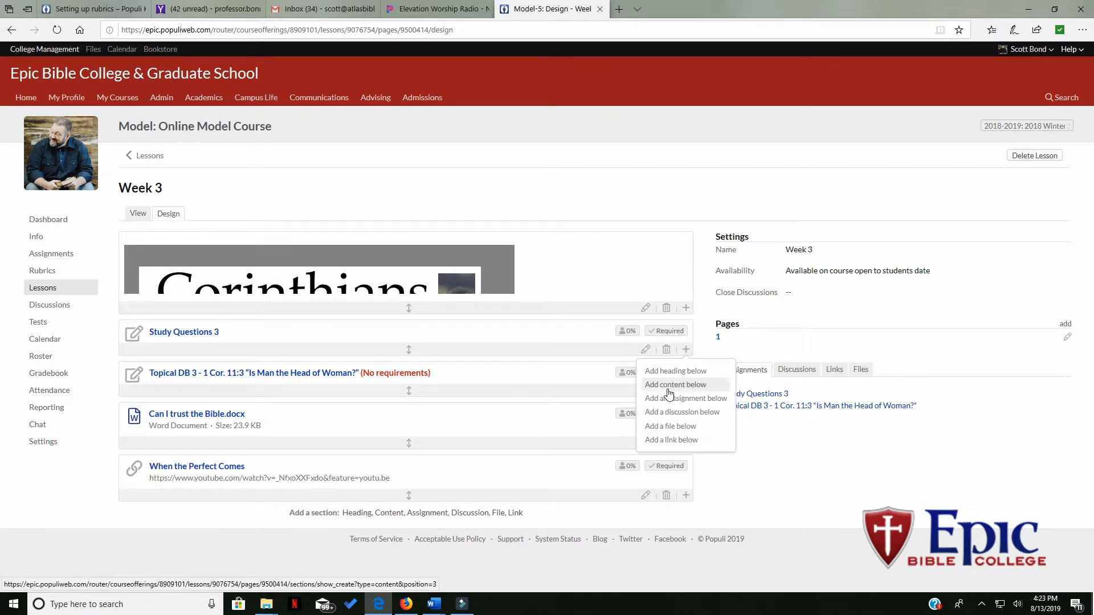
click(669, 386)
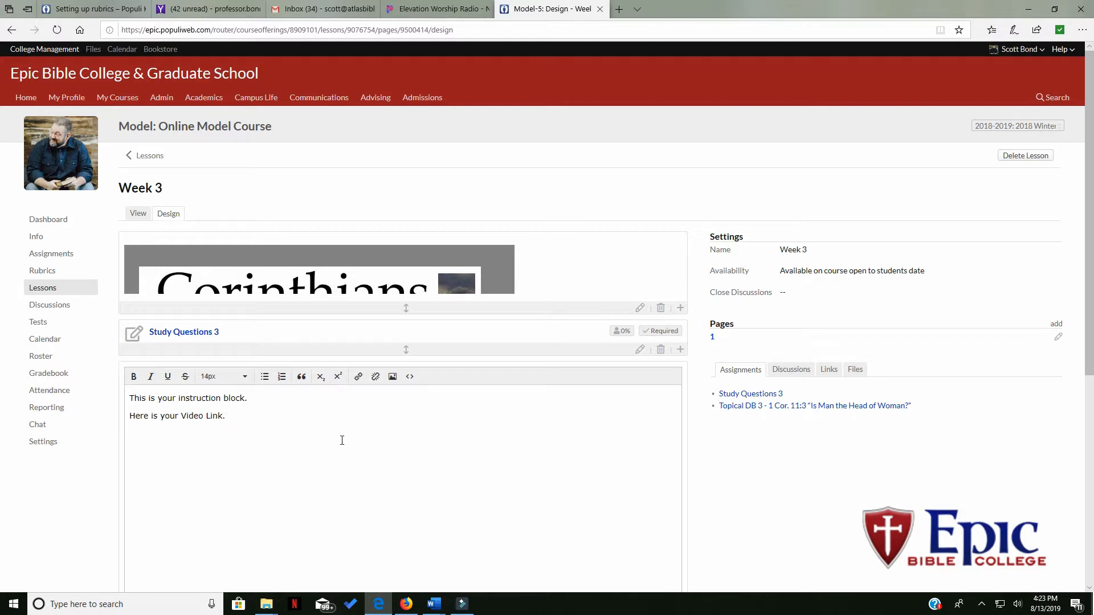
- Link the words "Video Link" in the instruction text to the copied YouTube URL with the title "When the Perfet Comes"
drag(222, 416, 180, 412)
click(357, 376)
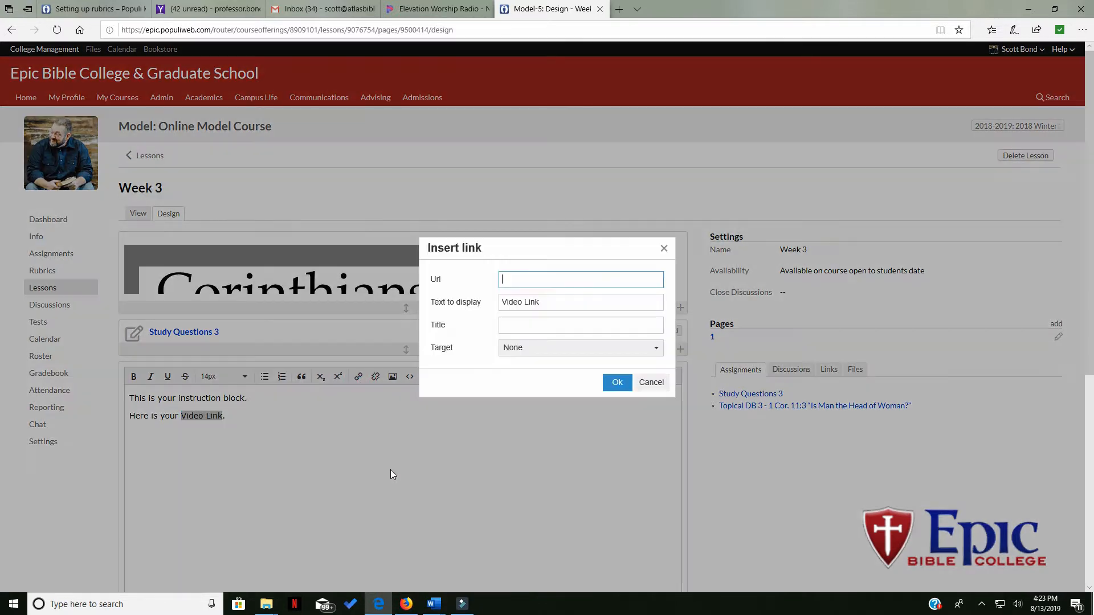
right_click(512, 281)
click(523, 290)
click(529, 328)
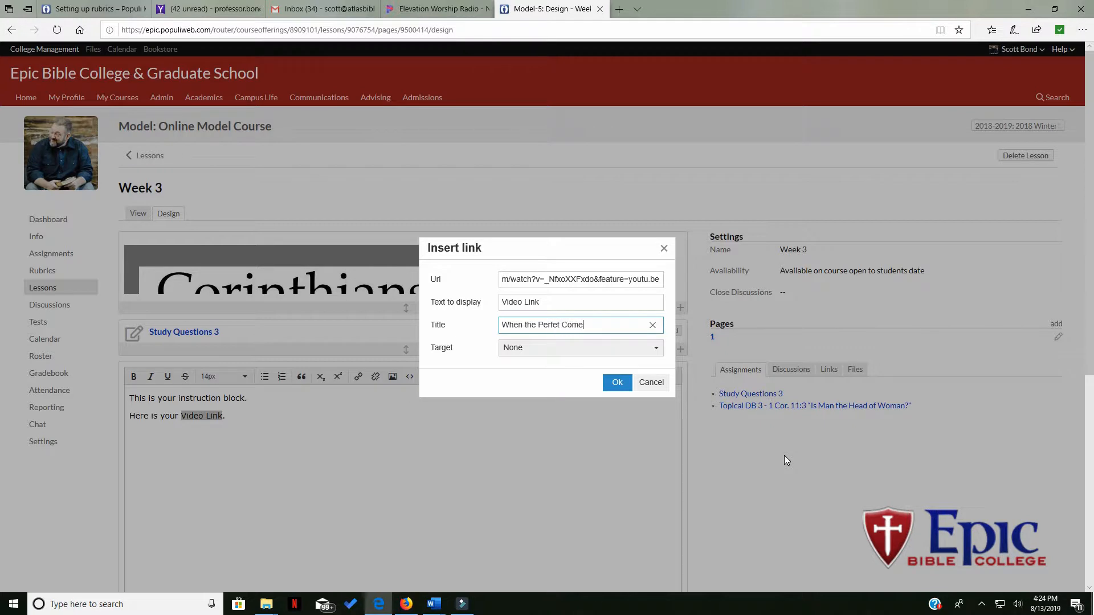
click(618, 383)
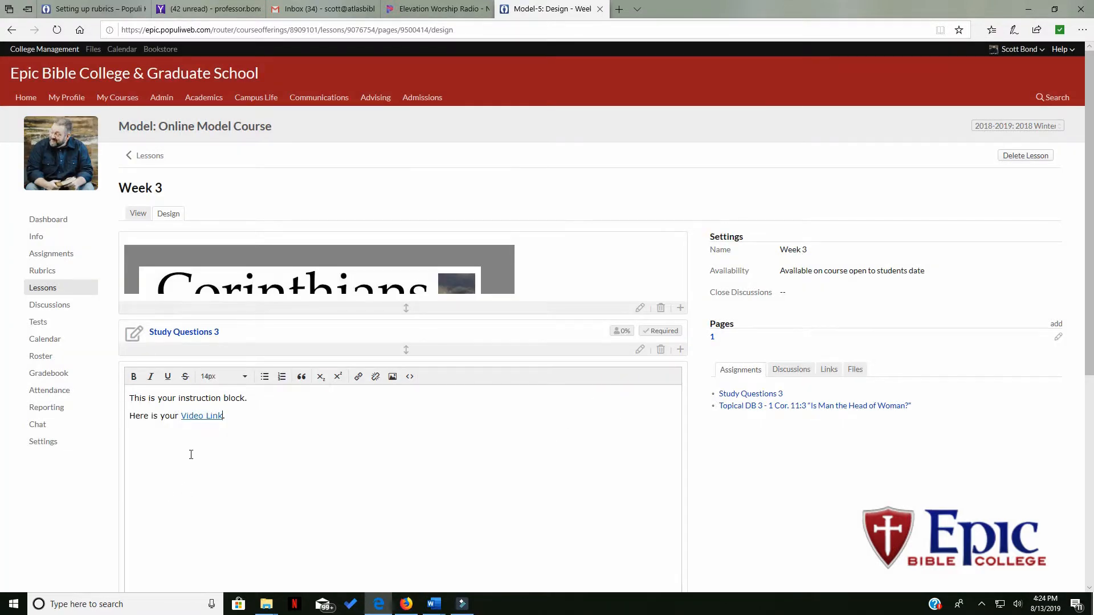
- Make the "Video Link" text bold, add "(20 min)" after it, and save the content section
drag(223, 416, 180, 415)
click(186, 415)
click(133, 376)
click(262, 410)
click(246, 417)
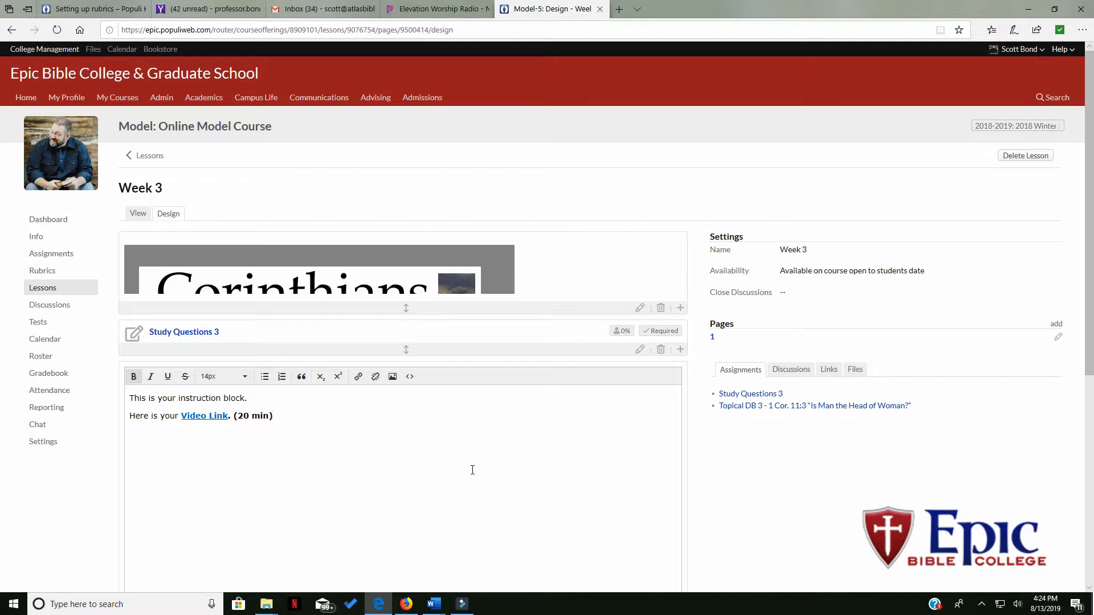
scroll(462, 477, down, 4)
click(630, 494)
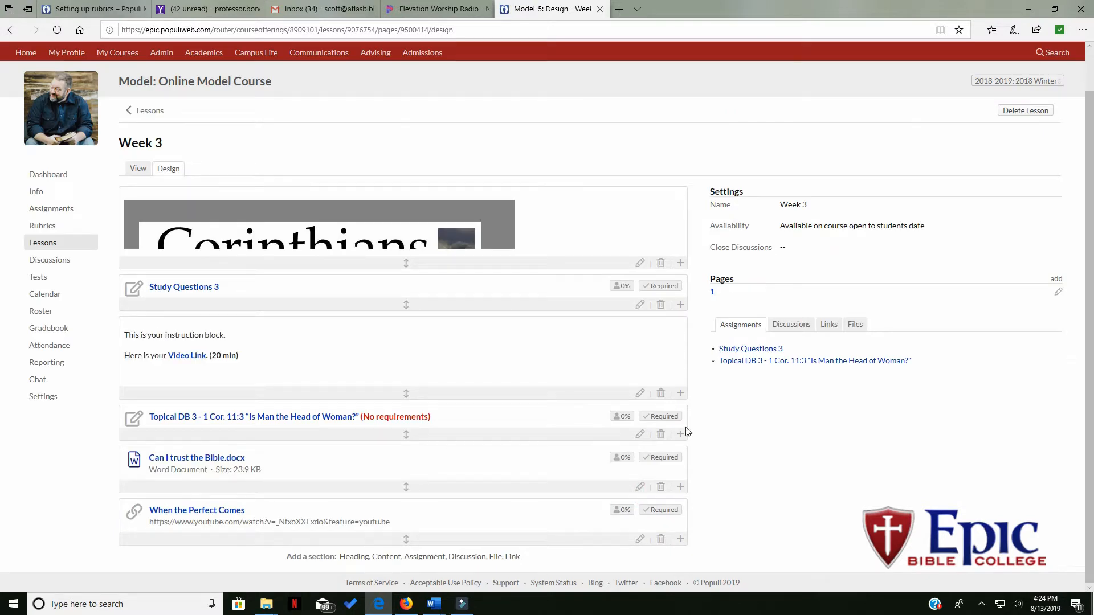
- Test the Video Link from the Week 3 lesson view, close the video, and return to the lesson design
click(138, 168)
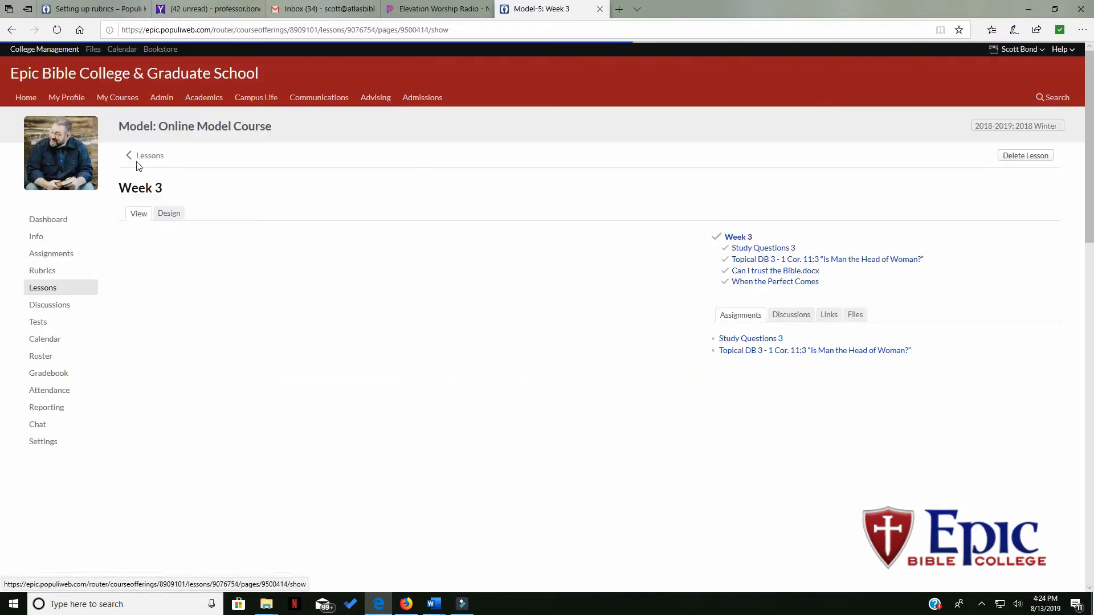
scroll(513, 260, down, 1)
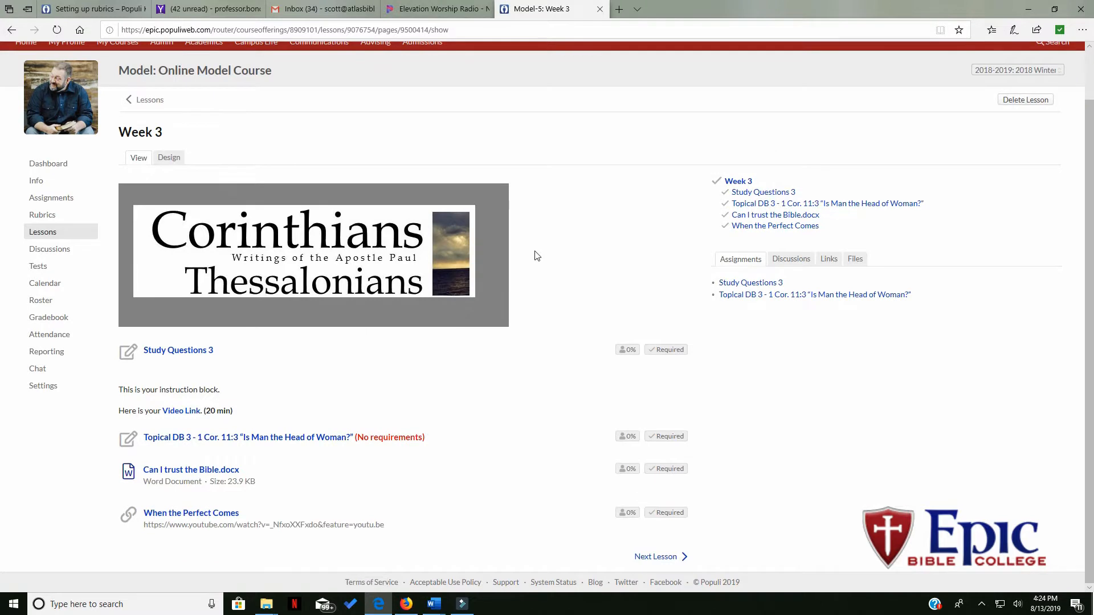
click(188, 412)
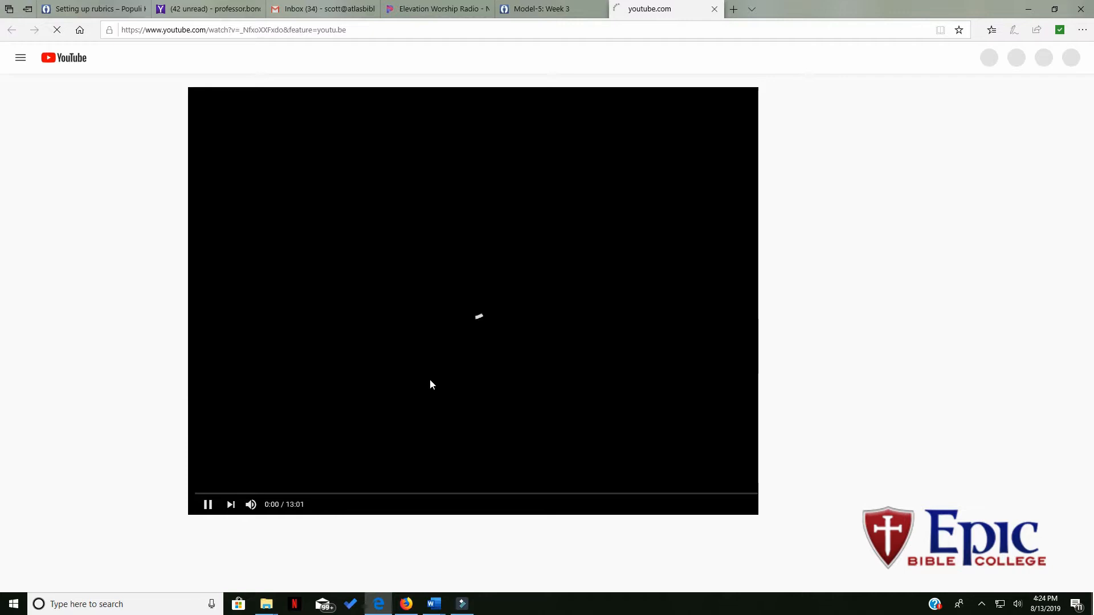
click(714, 10)
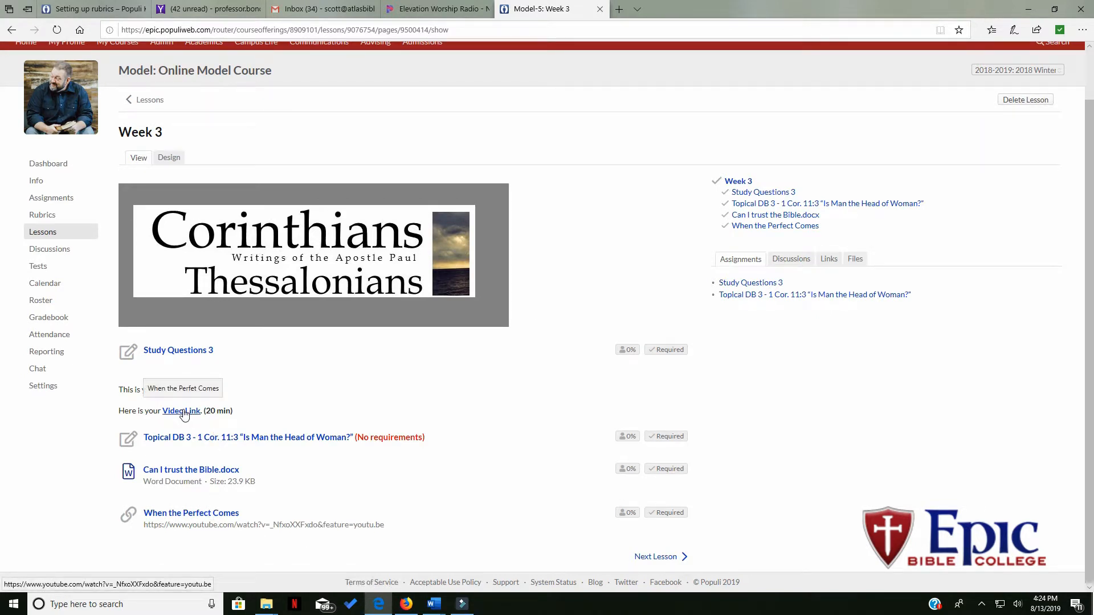
click(169, 157)
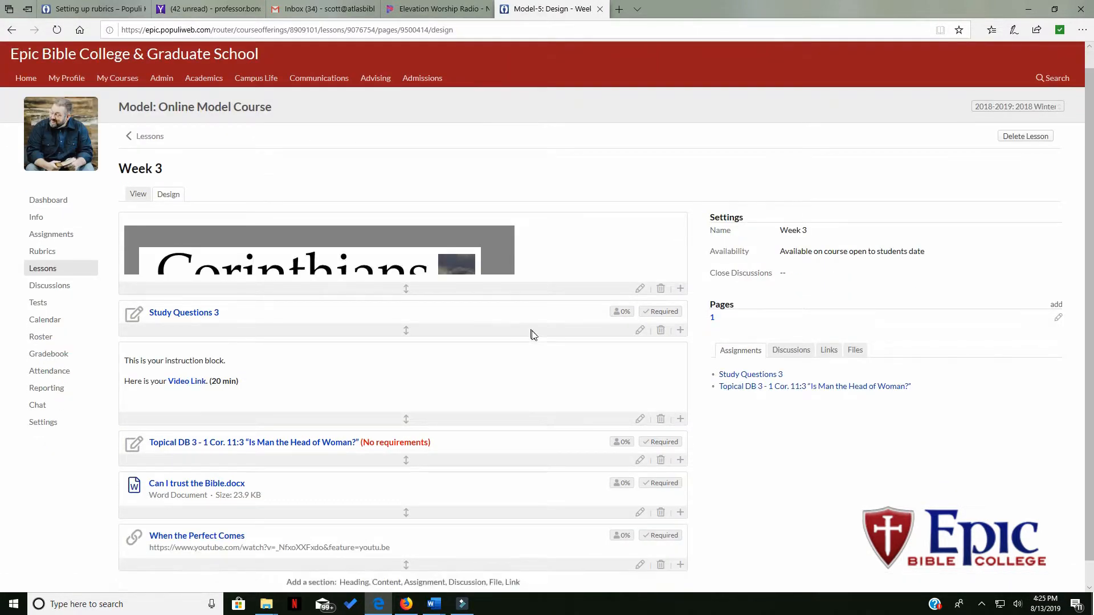
scroll(534, 334, down, 1)
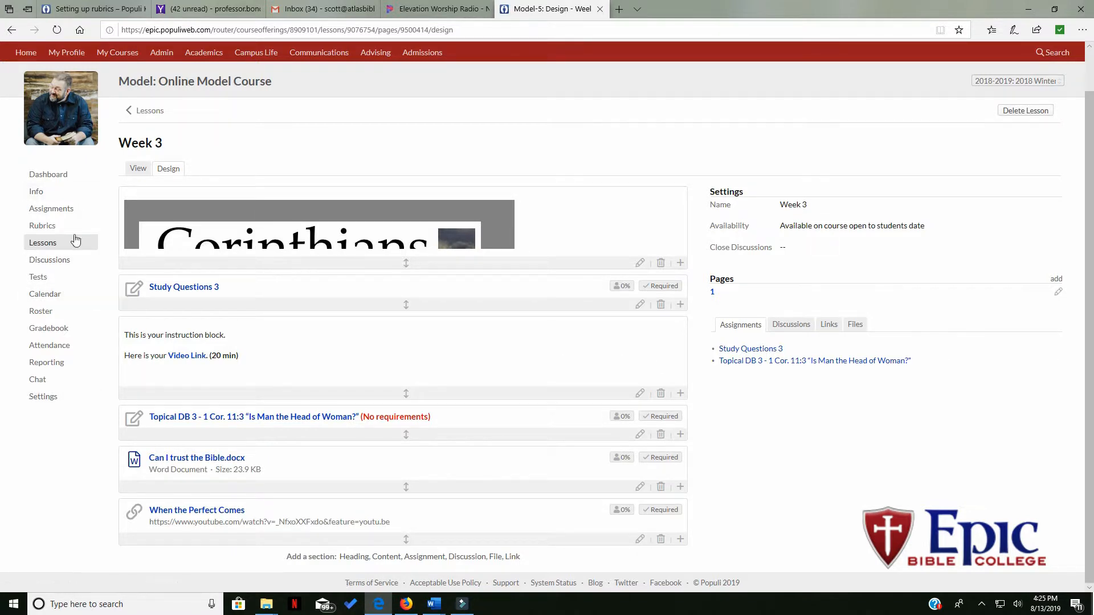
- Open the Week 2 lesson and examine the instruction blocks under its assignments
click(39, 243)
click(133, 224)
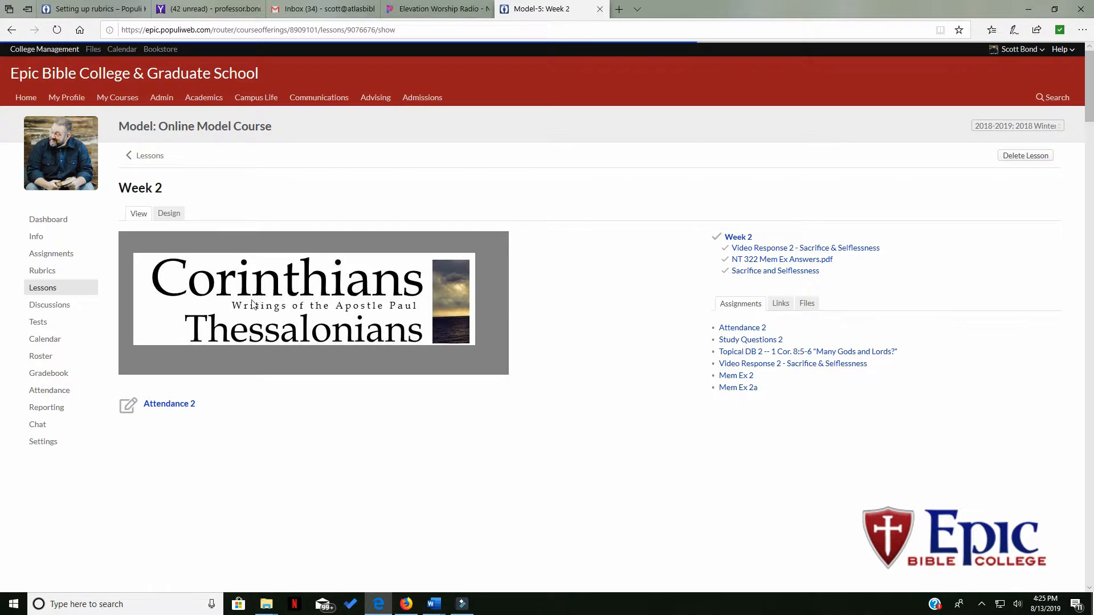
scroll(600, 374, down, 1)
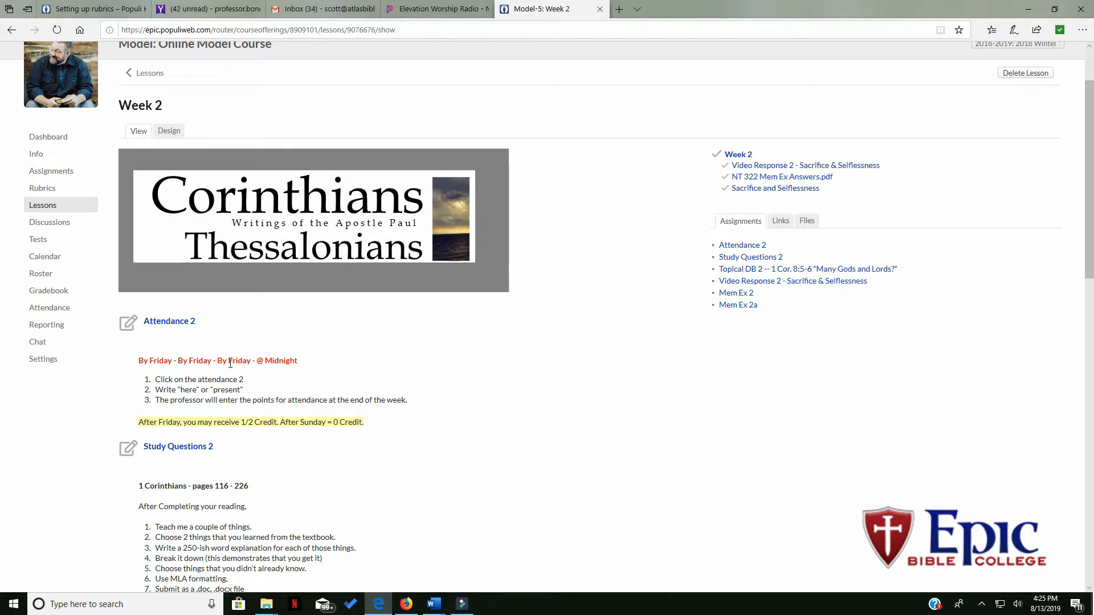
- Open the instruction block under Attendance 2 for editing in the Week 2 lesson design and display its source code
scroll(412, 440, down, 4)
scroll(415, 446, up, 3)
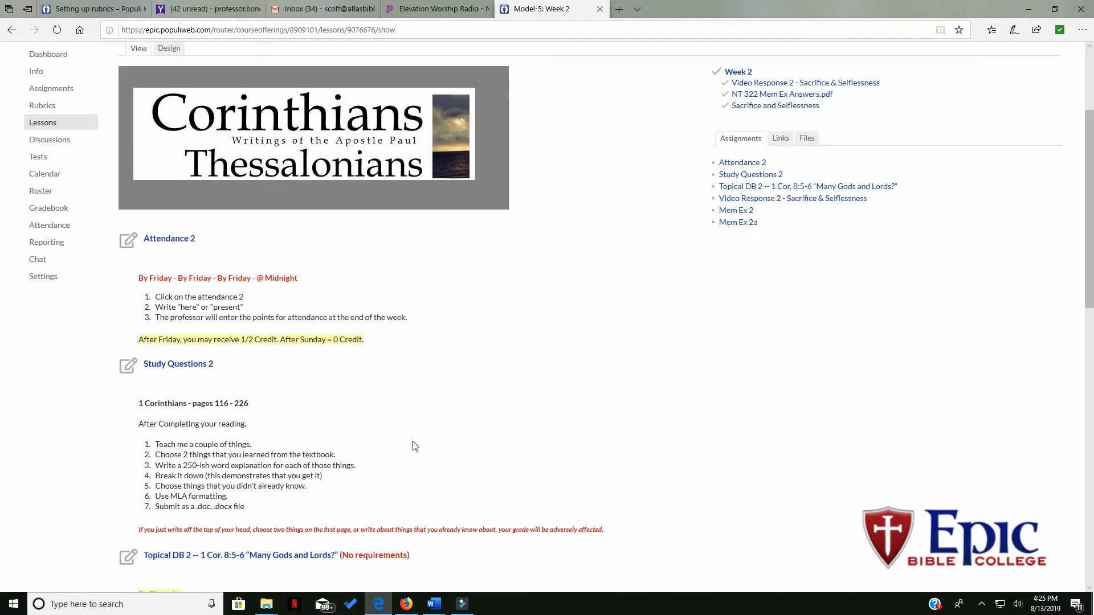
scroll(415, 447, up, 3)
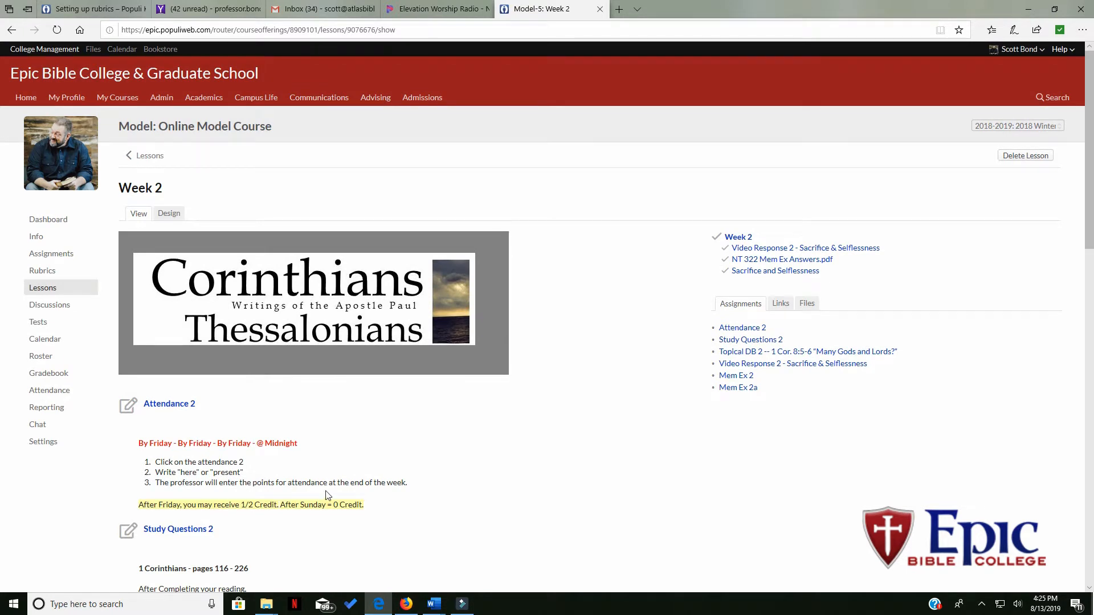
click(170, 214)
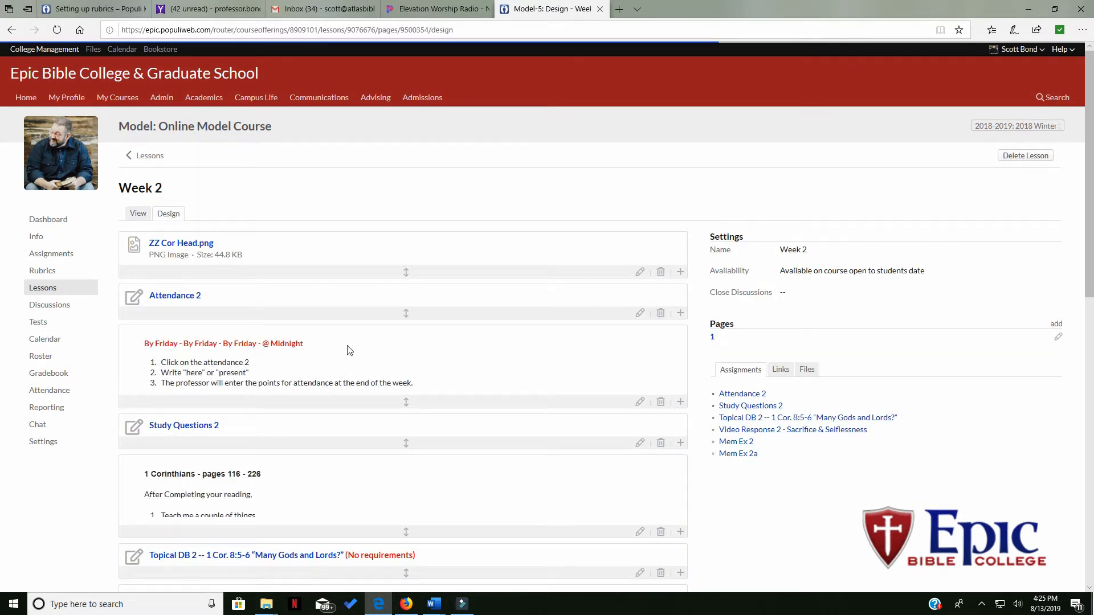
click(640, 403)
click(450, 422)
drag(441, 420, 152, 368)
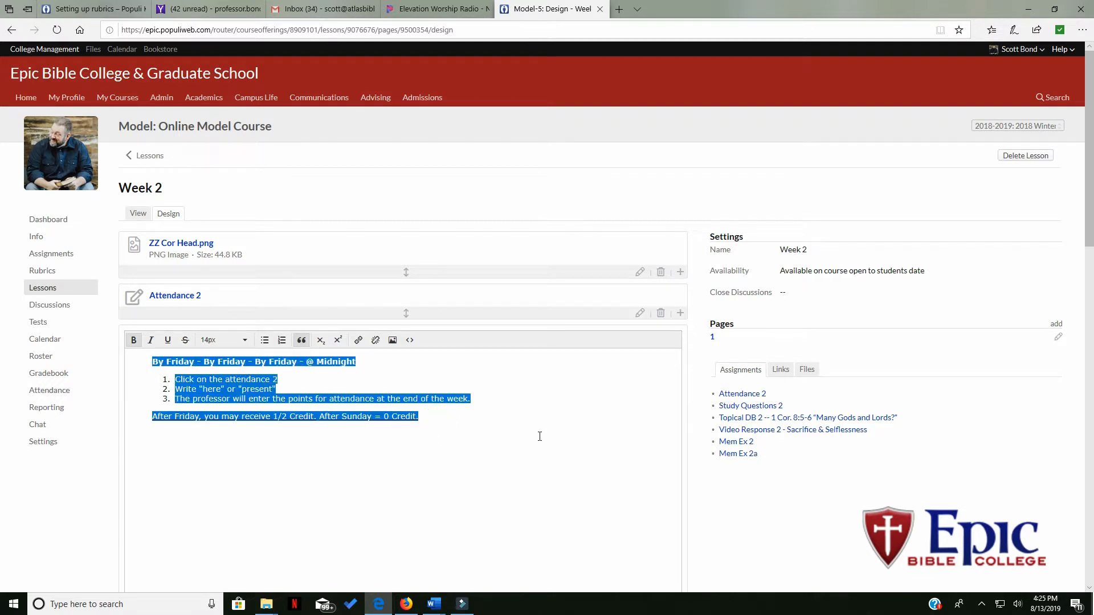
click(492, 417)
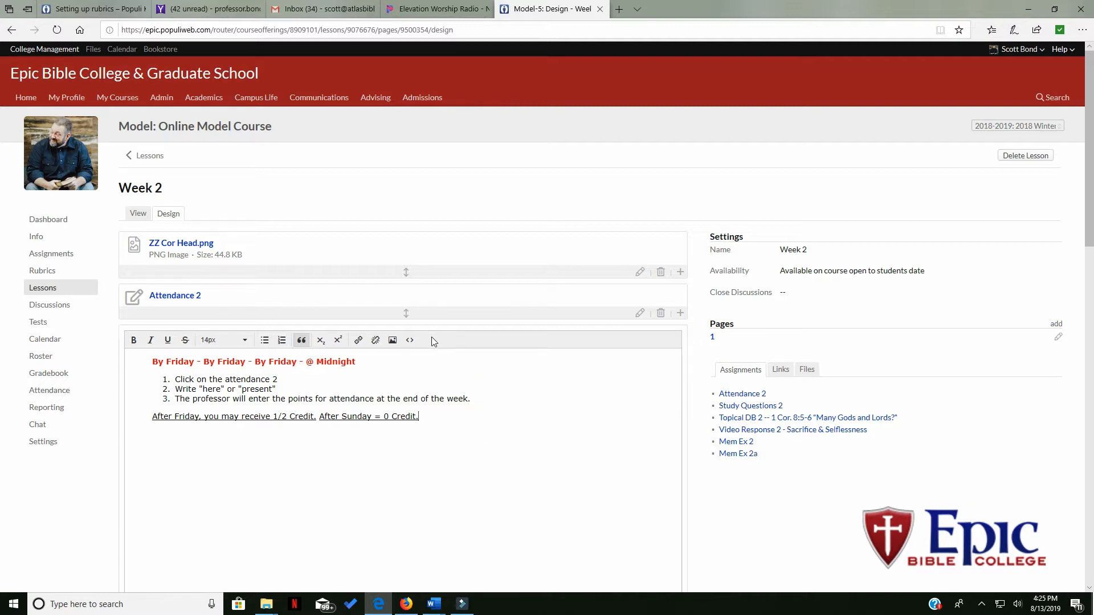
click(410, 340)
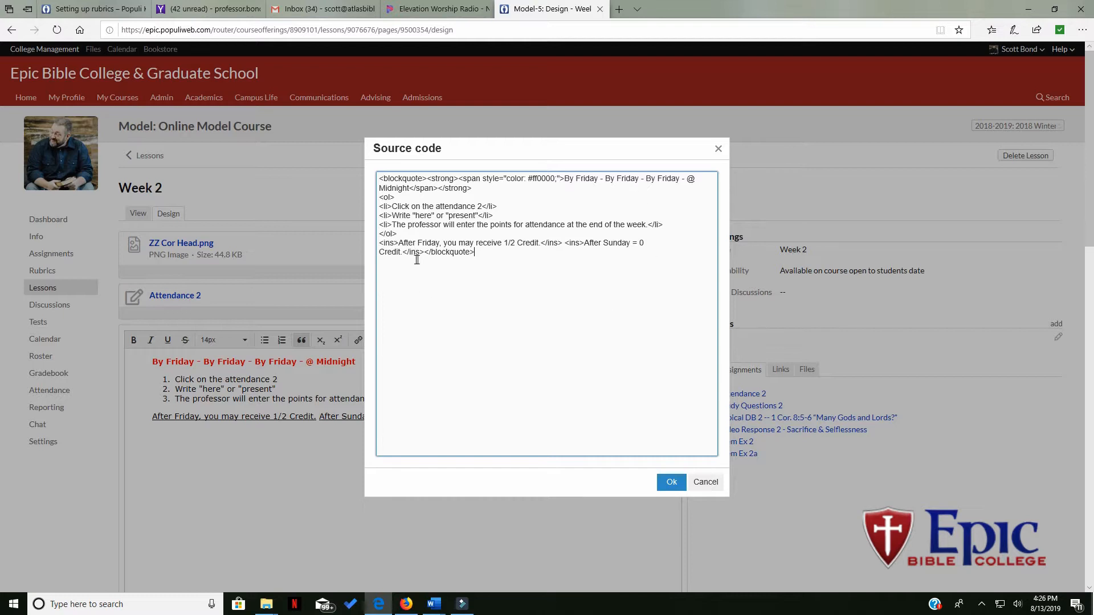
- Copy the entire HTML source of the Attendance 2 instruction block, and exit the block without saving
drag(482, 253, 481, 247)
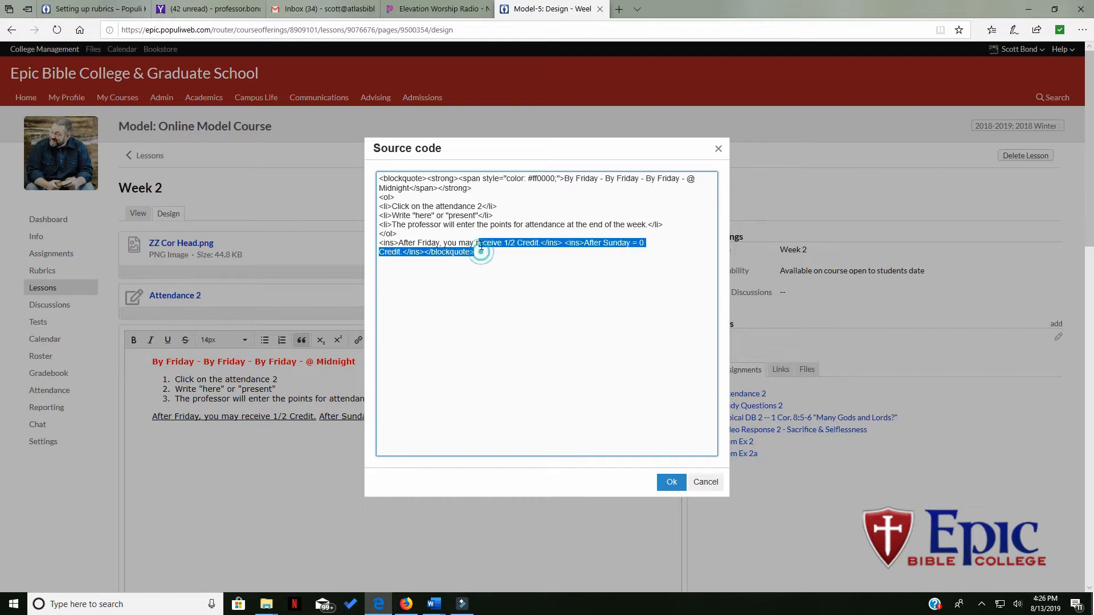
click(525, 281)
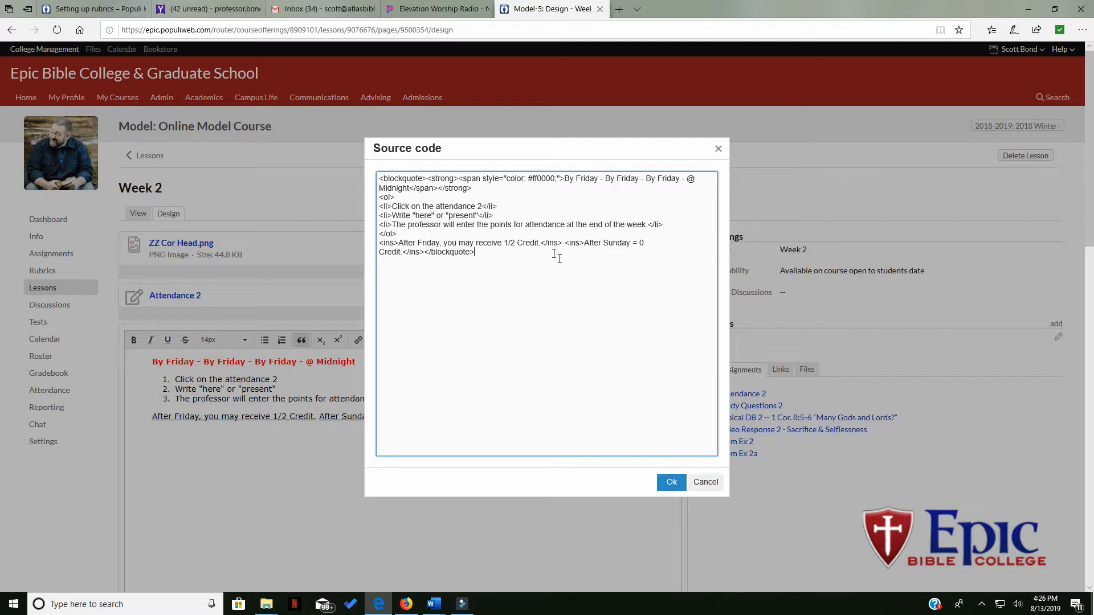
drag(482, 254, 370, 184)
right_click(405, 190)
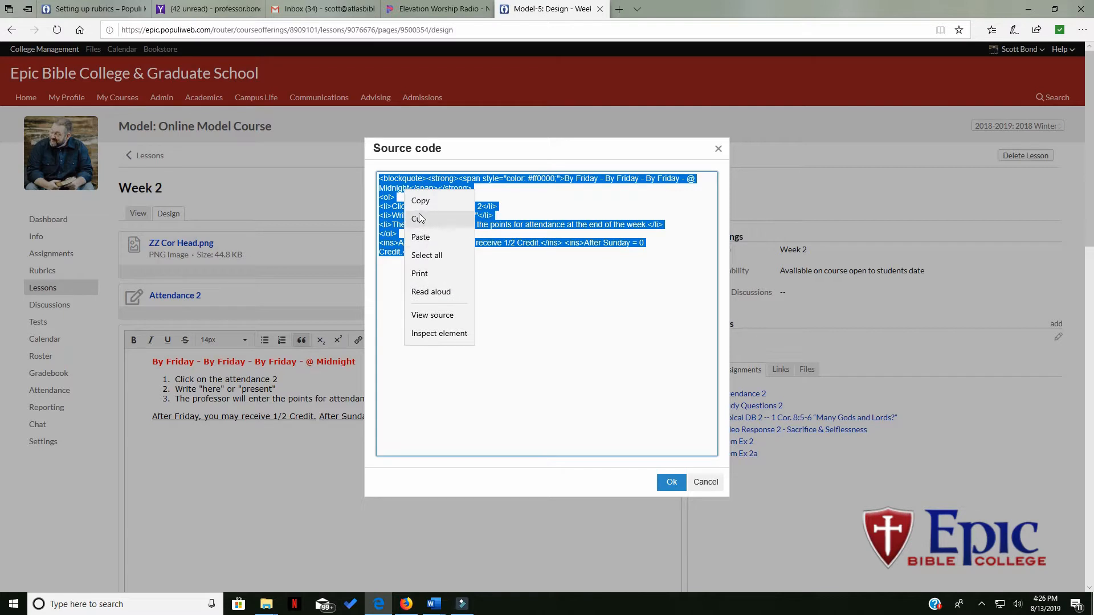
click(422, 199)
click(566, 328)
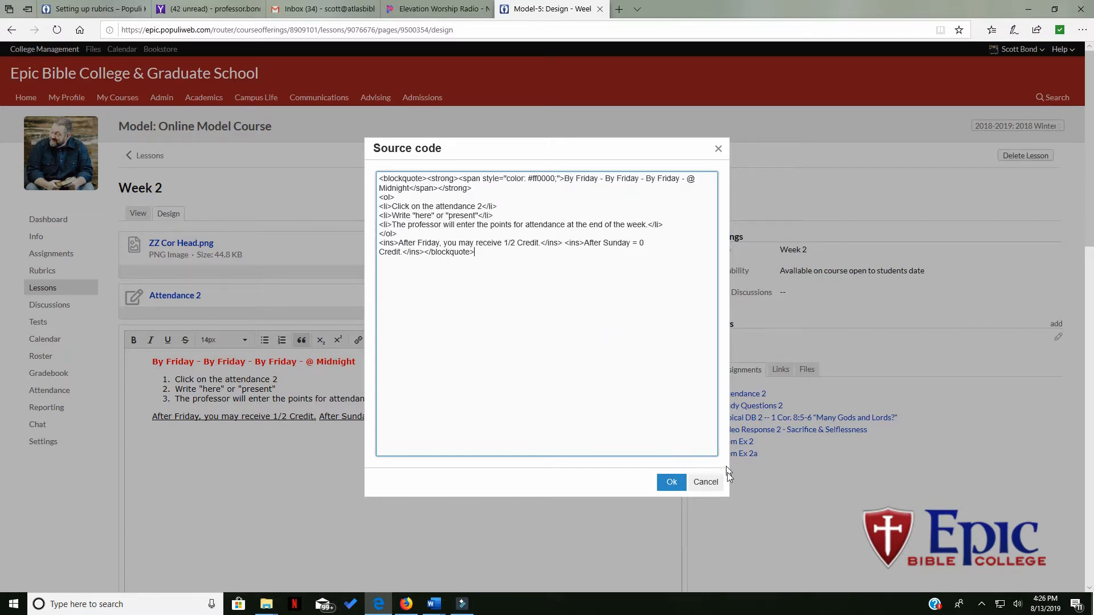
click(707, 484)
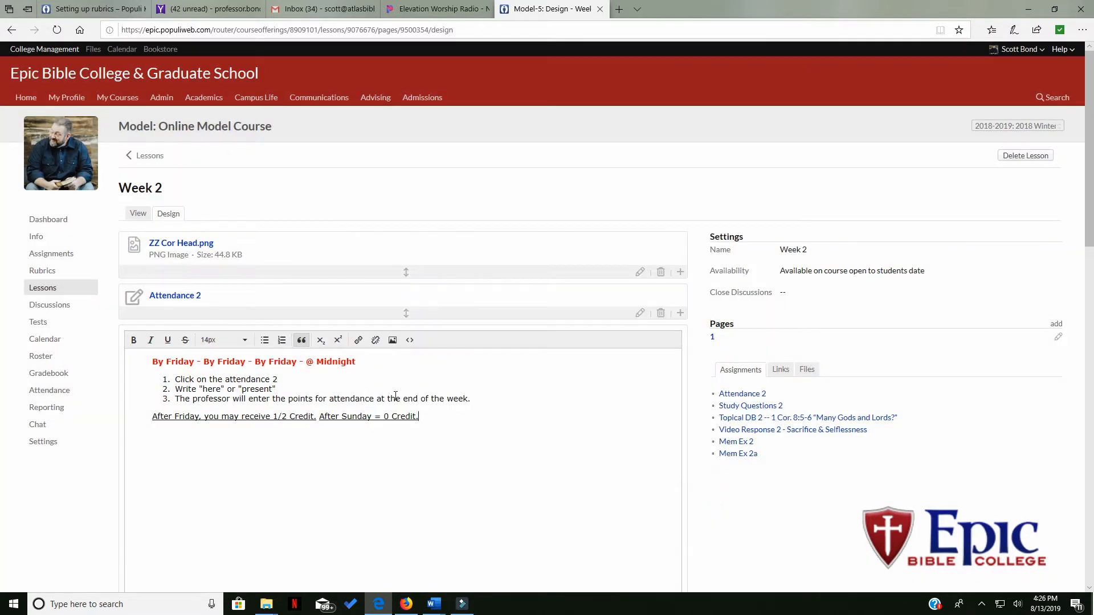
scroll(433, 426, down, 5)
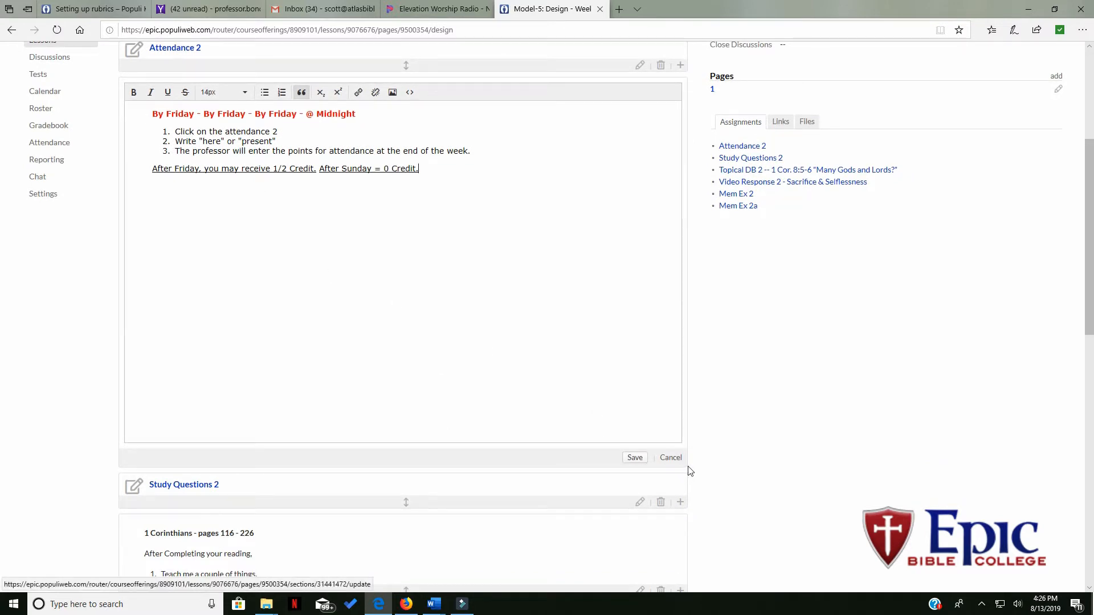
click(671, 458)
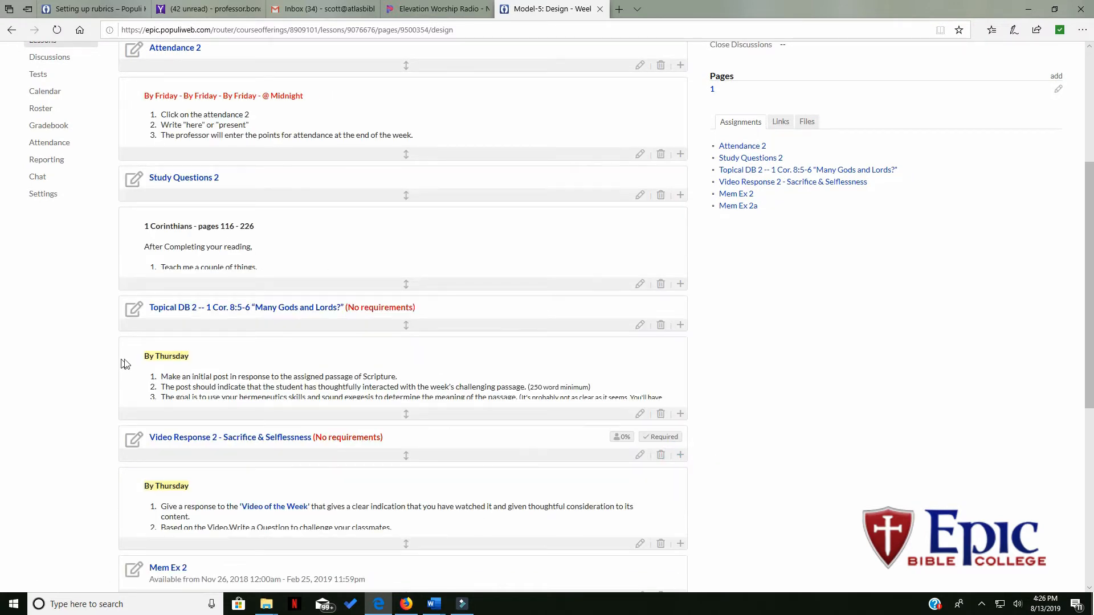
- Return to the Week 3 lesson design and open the source code of the instruction block under Study Questions 3
scroll(123, 297, up, 1)
click(48, 126)
click(134, 259)
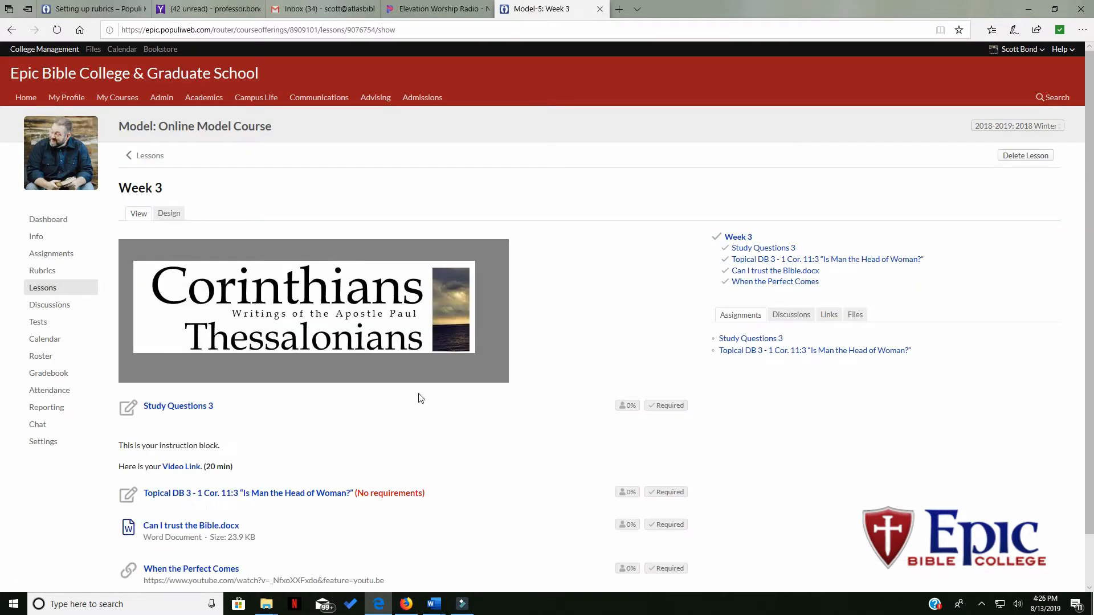
scroll(421, 399, down, 1)
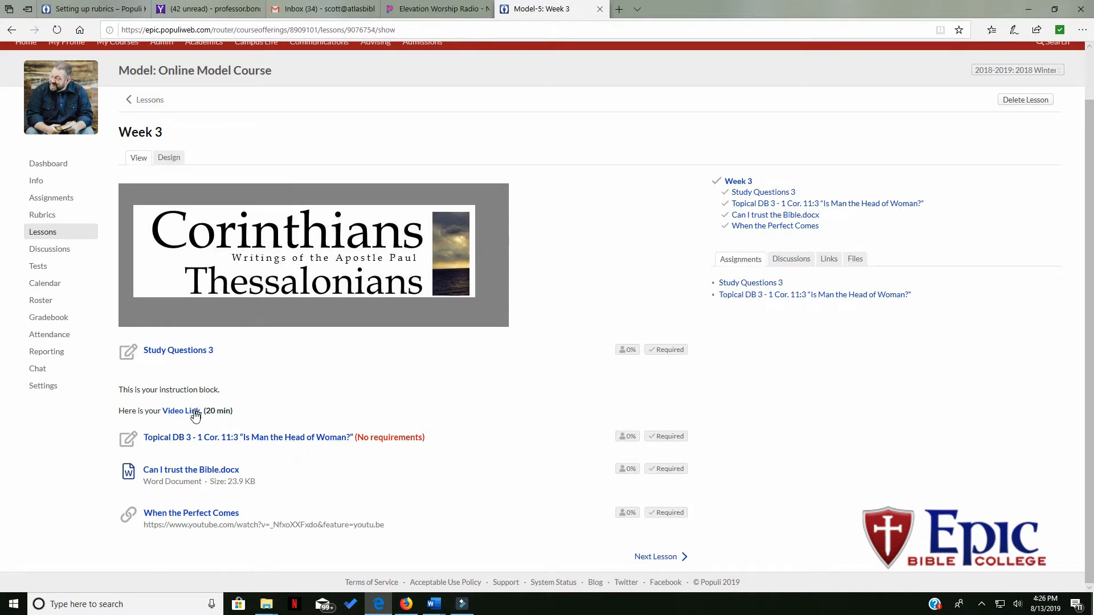
click(170, 158)
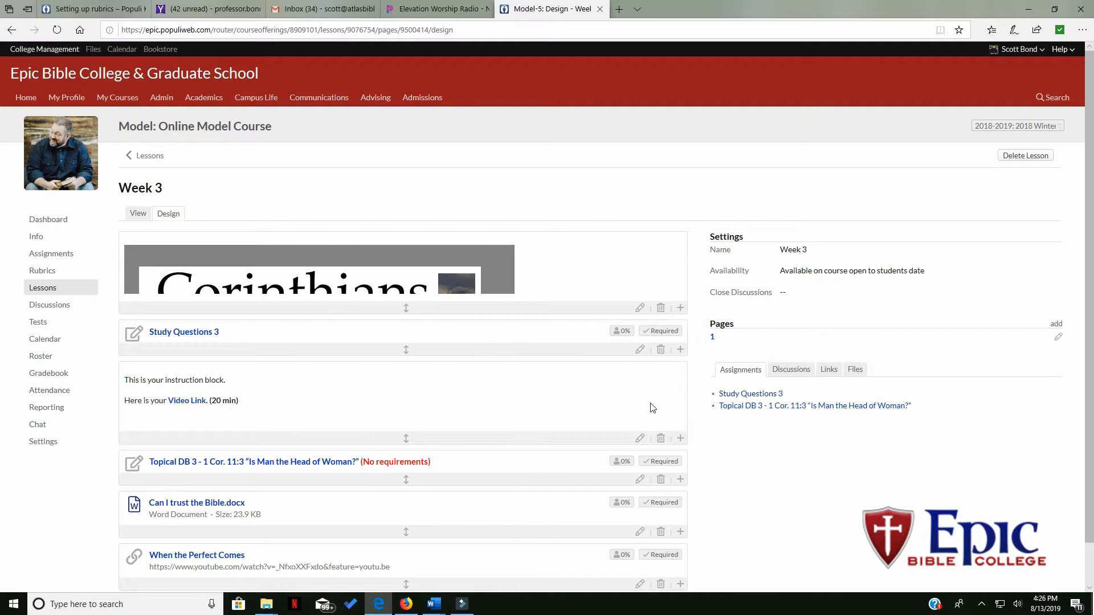
click(640, 438)
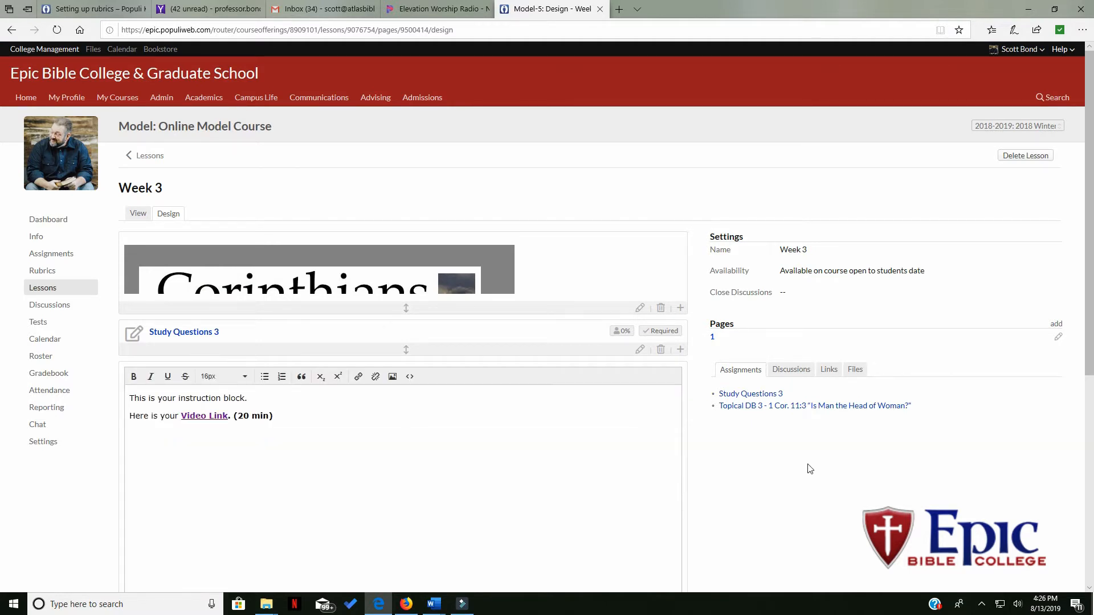
scroll(922, 486, down, 1)
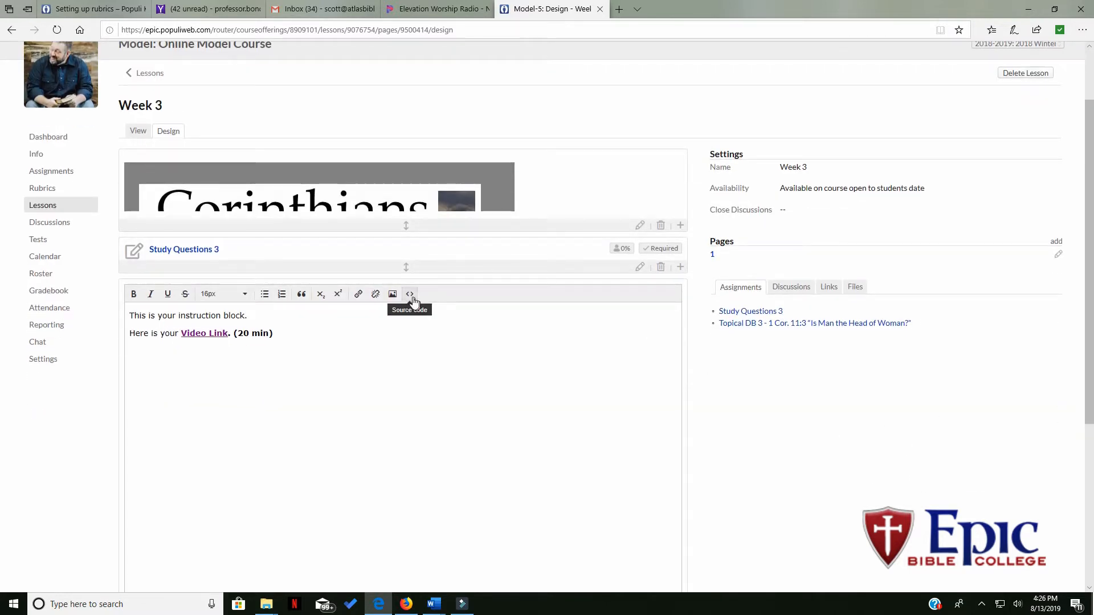
click(410, 294)
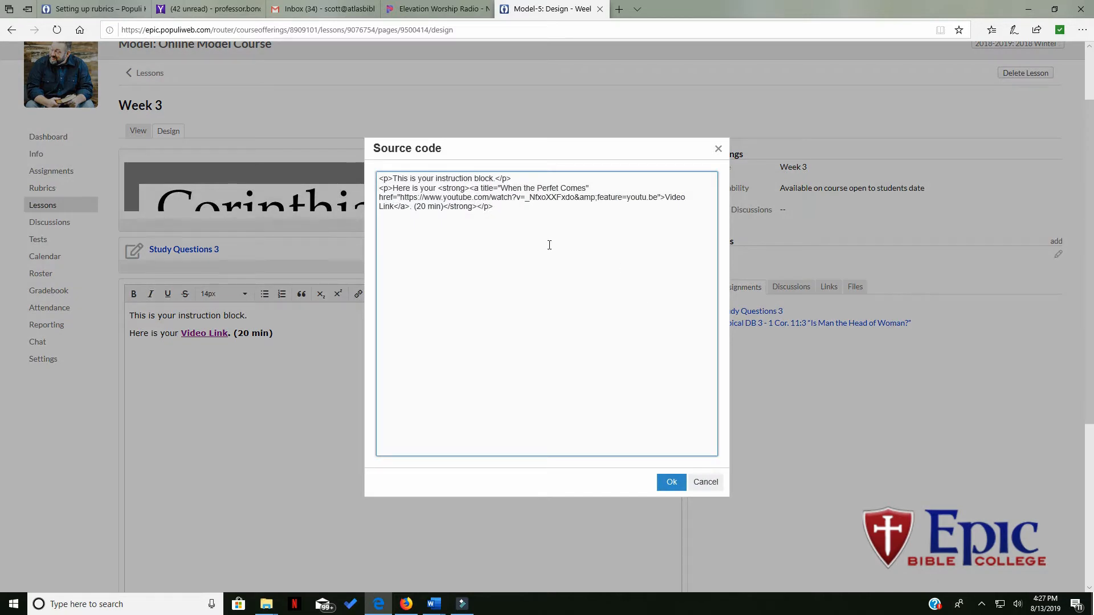
- Replace all the source code of the Week 3 instruction block with the copied HTML and apply it
click(511, 218)
drag(509, 212, 366, 171)
right_click(420, 196)
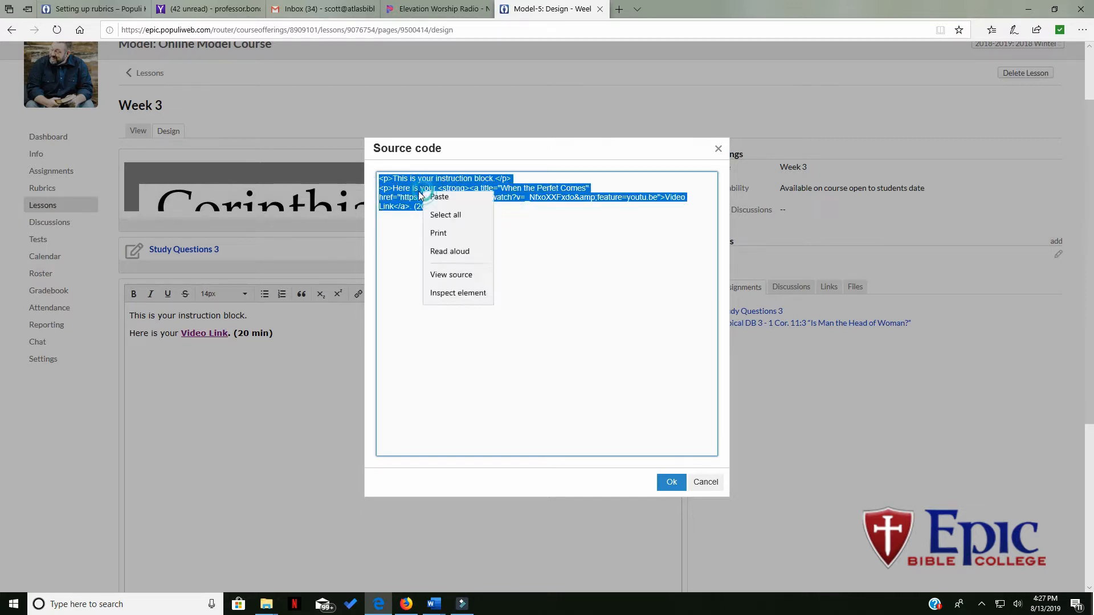
click(453, 239)
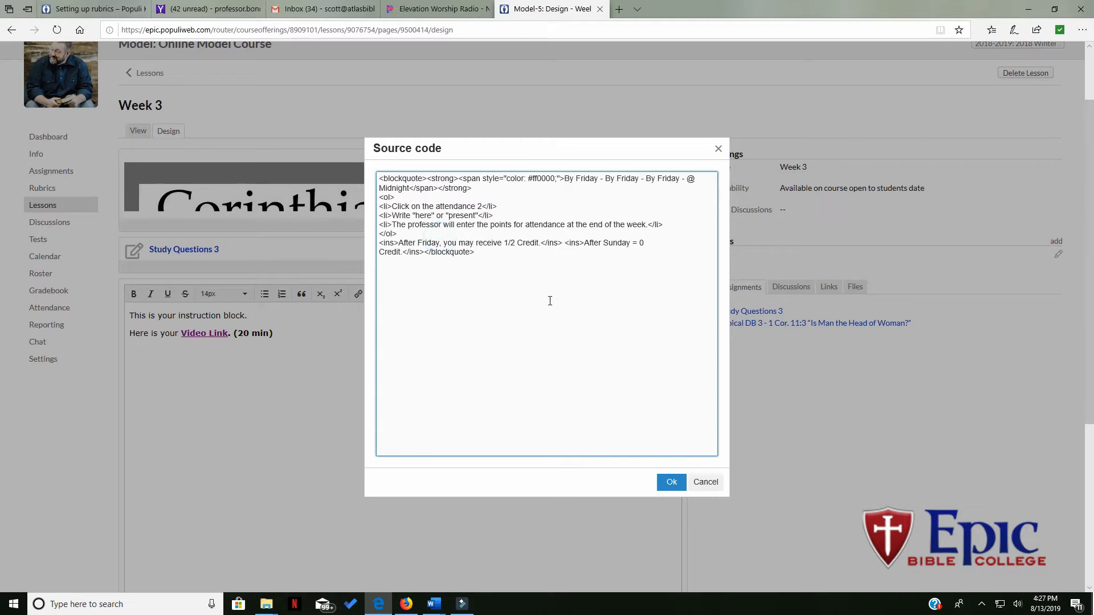
click(670, 482)
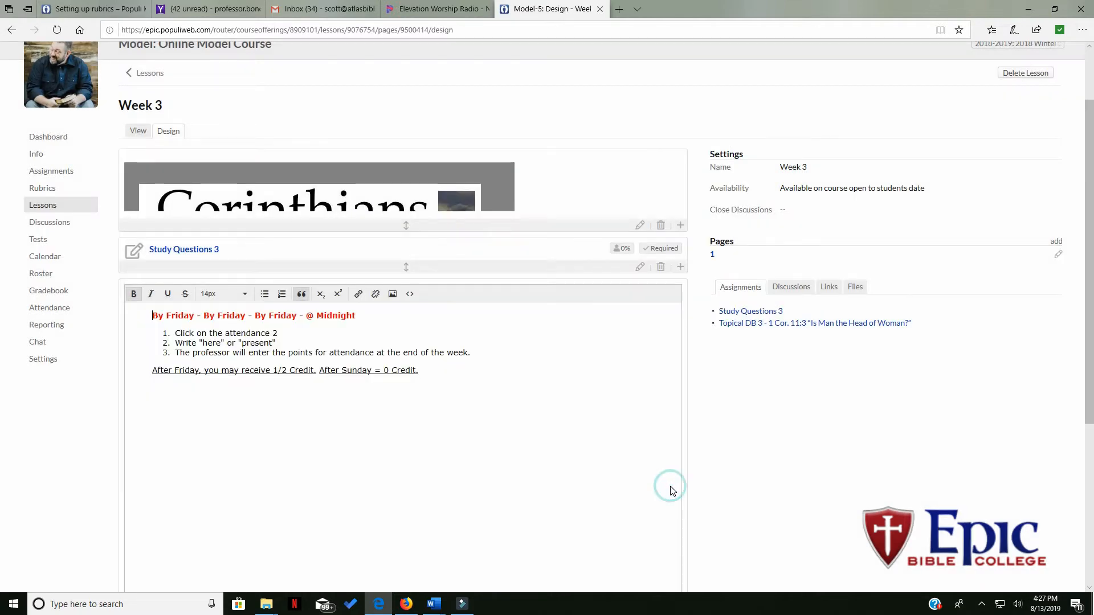
- Replace the first numbered item, "Click on the attendance 2", with "These are your instructions"
scroll(366, 457, down, 3)
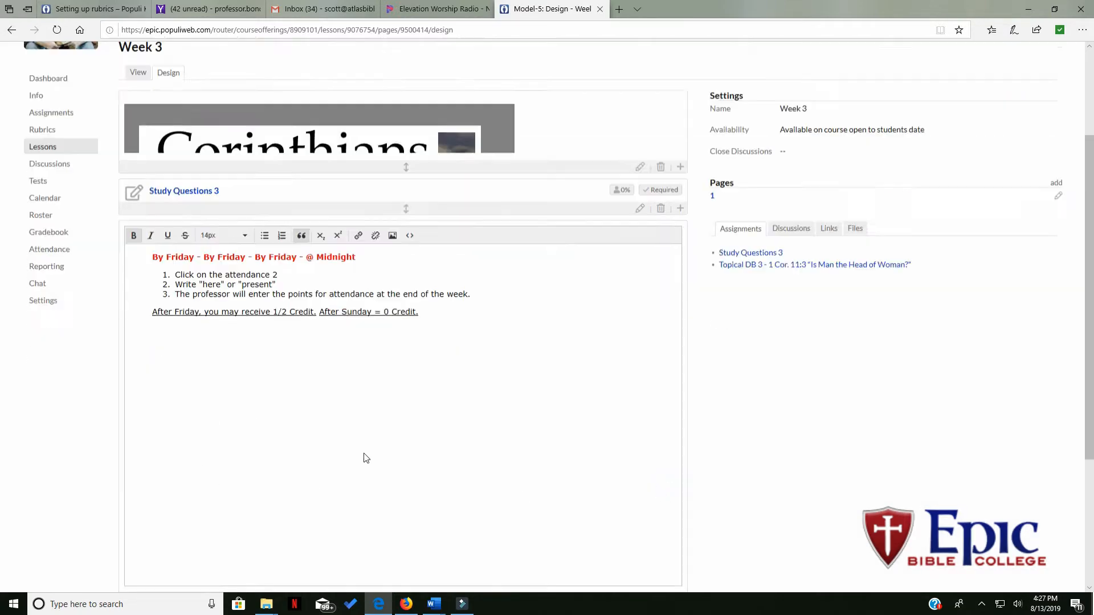
scroll(380, 410, up, 2)
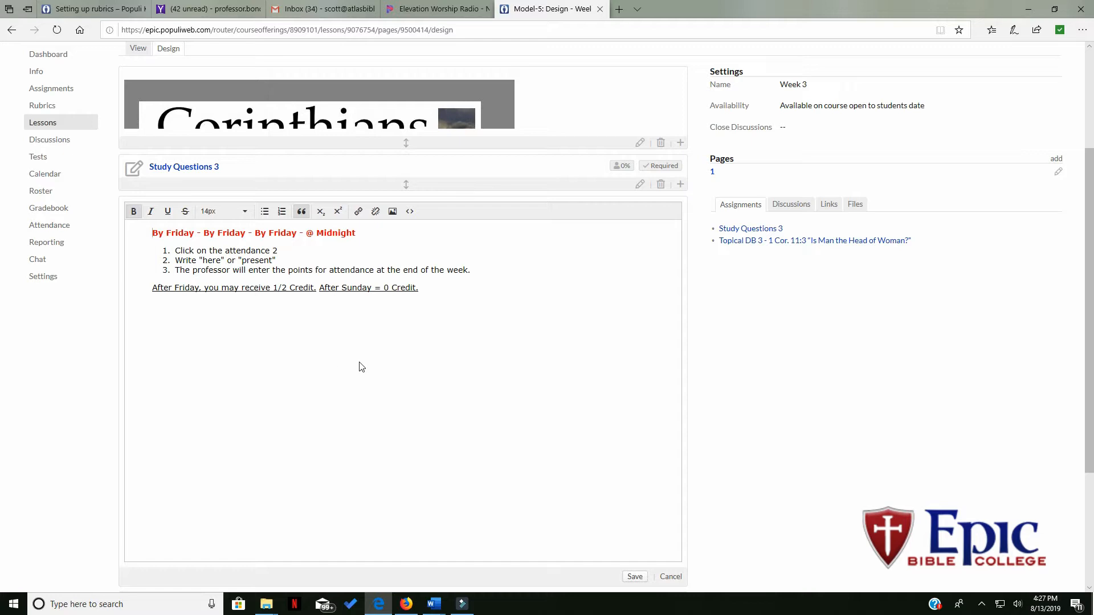
click(281, 248)
drag(281, 248, 177, 252)
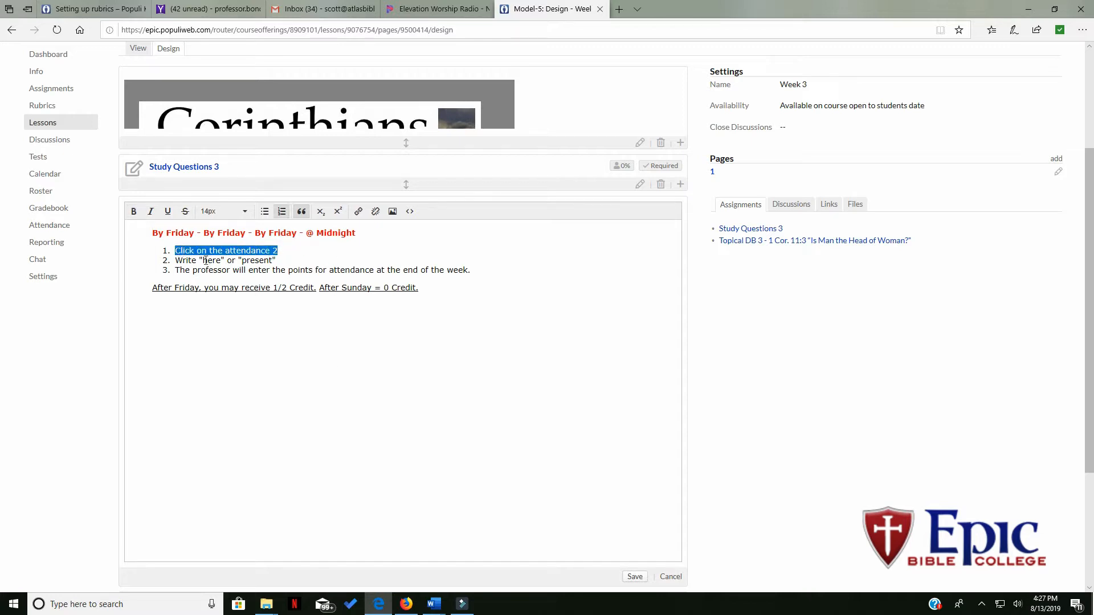
text(These are yhour)
key(BackSpace)
key(BackSpace)
key(BackSpace)
text(our ins)
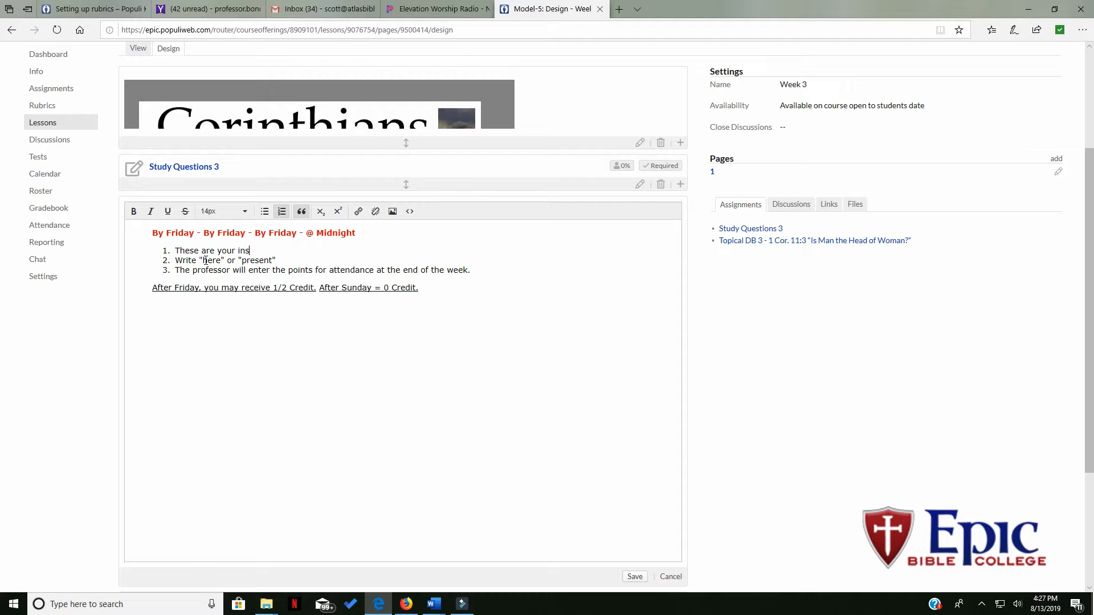
text(tructions)
- In the underlined credit line, replace "receive" with "fly the friendly skies for" and delete the opening words "After Friday, you may"
drag(274, 288, 242, 287)
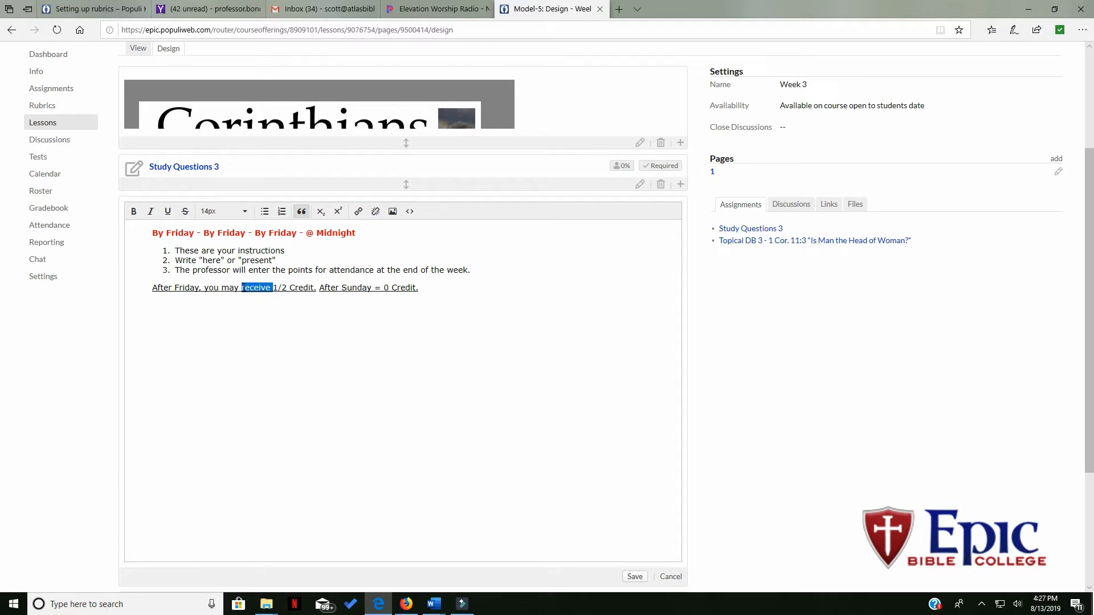
key(Delete)
text(gly the friendl)
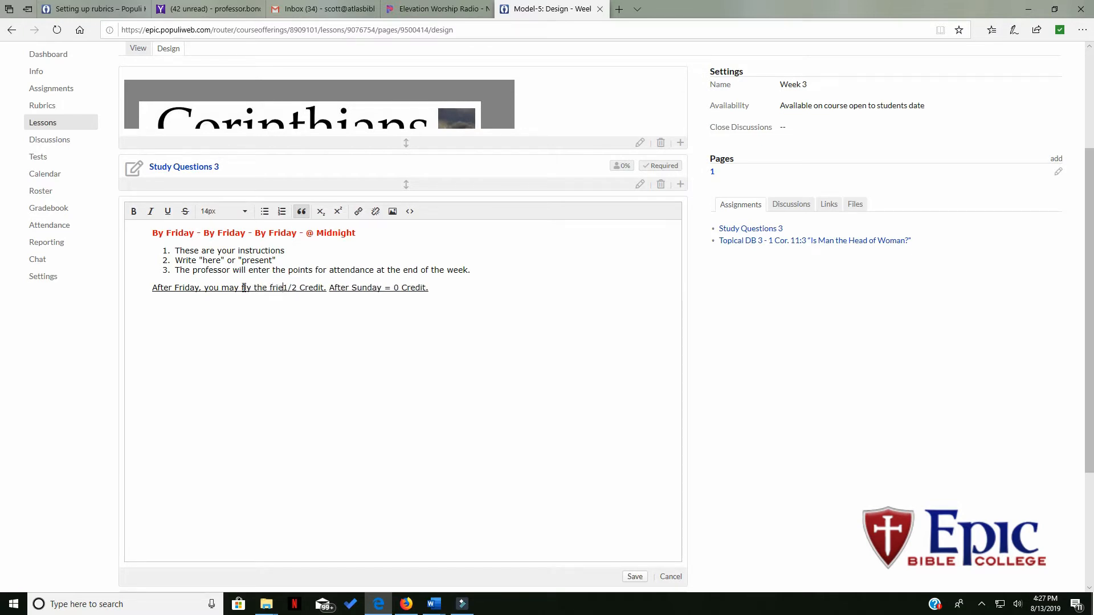
text(y ski)
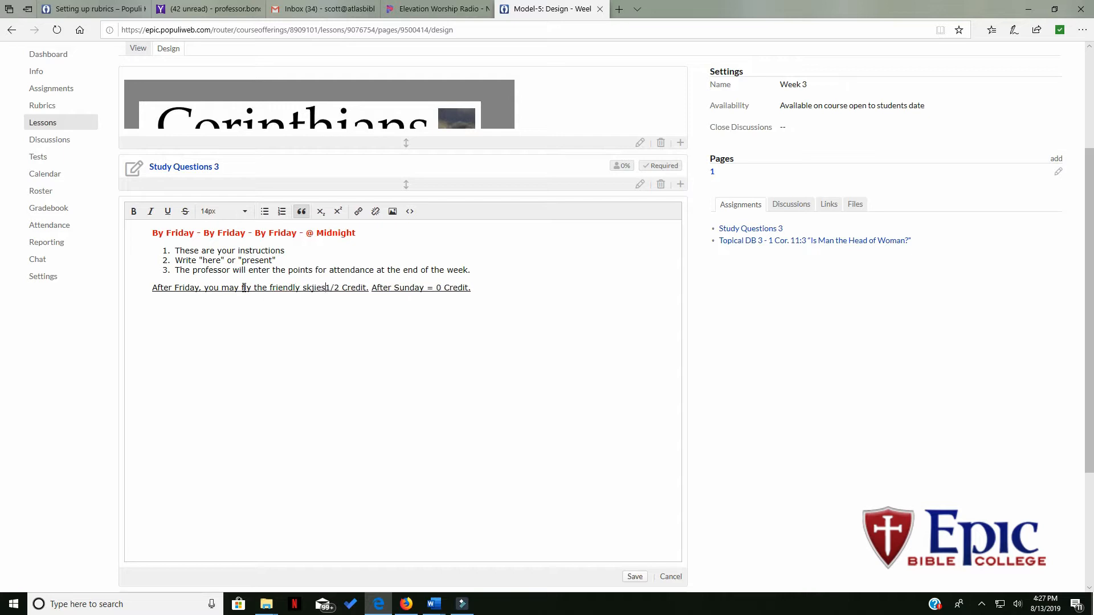
text(es)
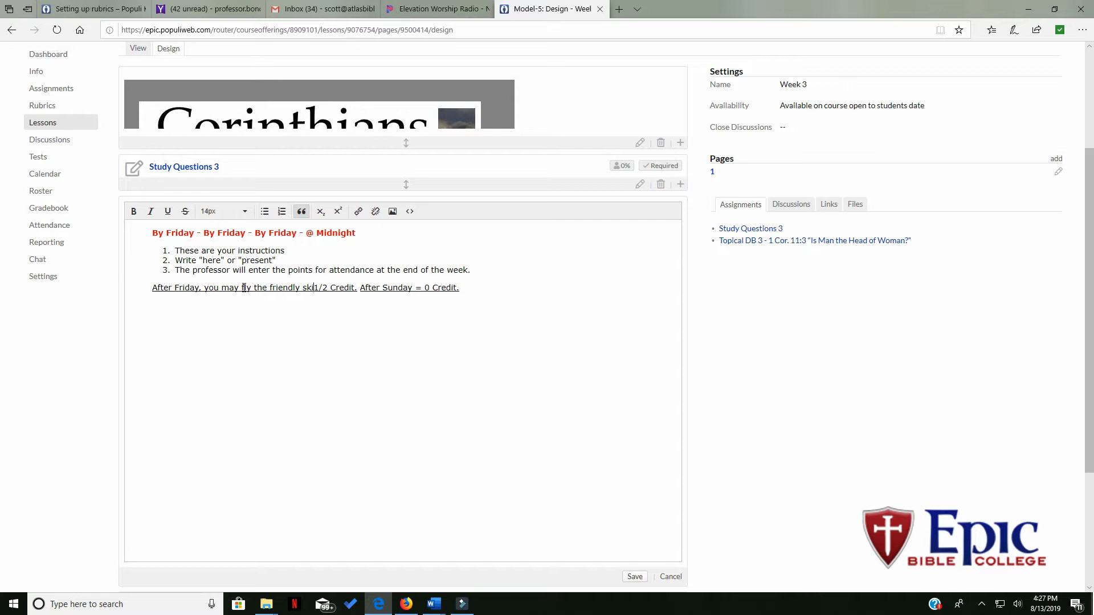
text( for)
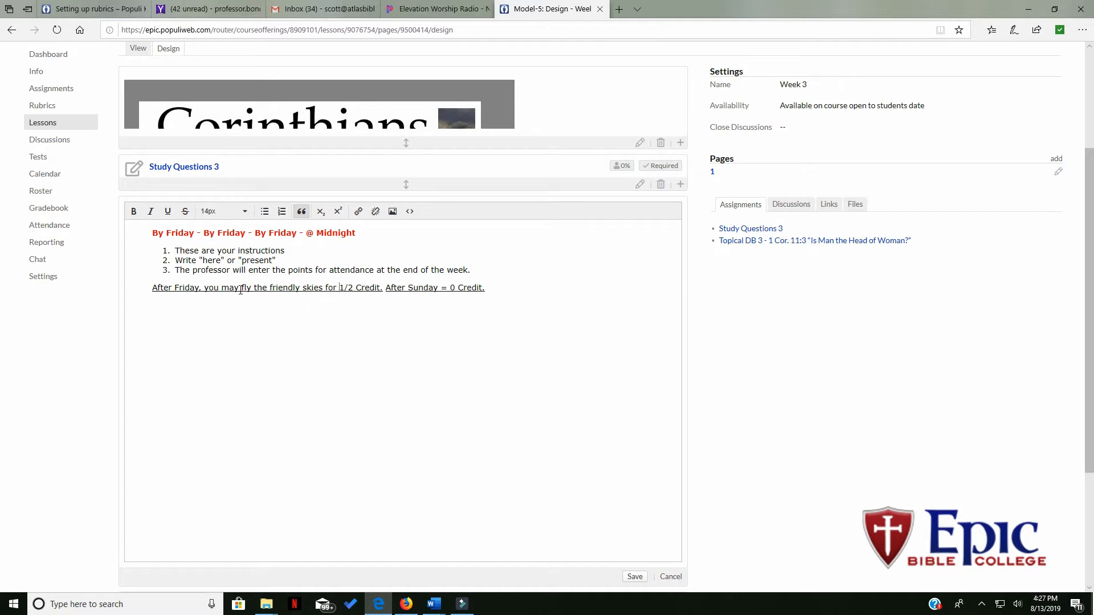
drag(238, 289, 153, 298)
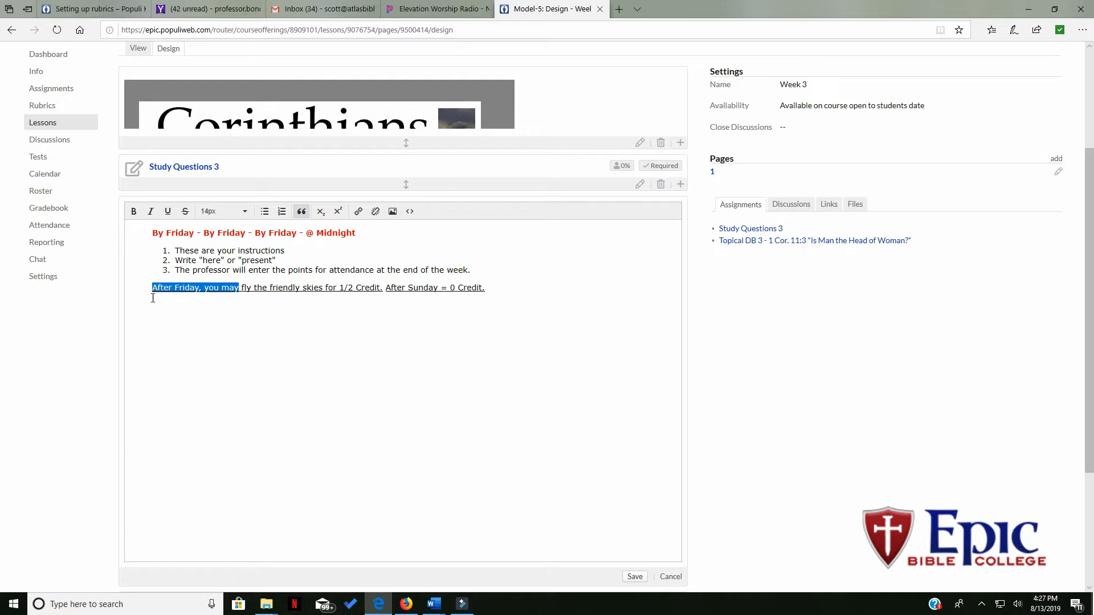
key(BackSpace)
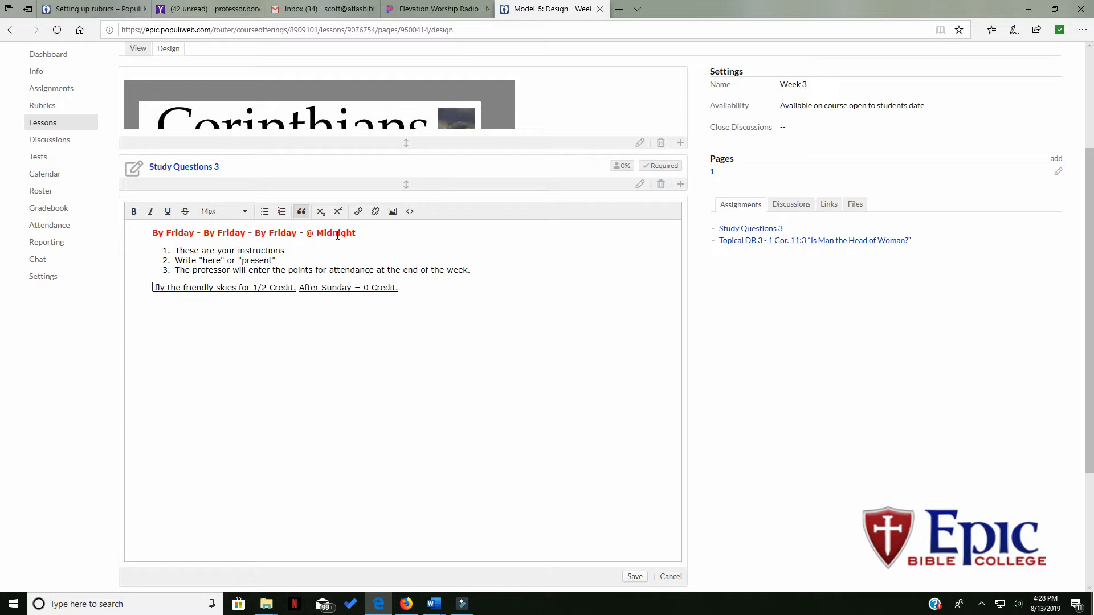
- Replace the red heading of the Week 3 instruction block with "Pay Attention to this Assignment" and save the block
drag(298, 231, 167, 236)
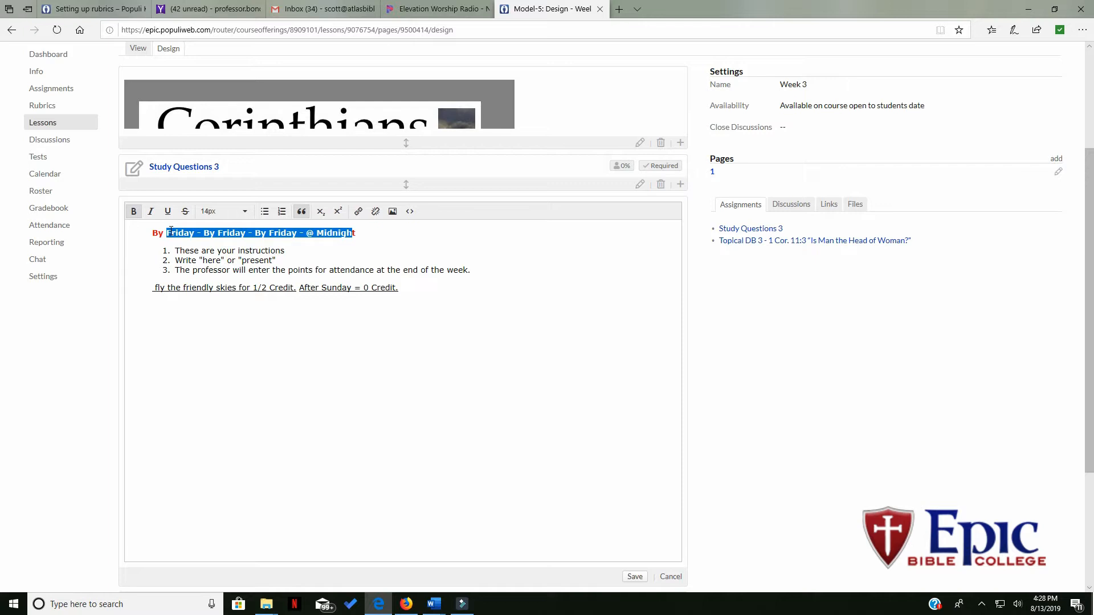
text(Pay Attention to thist)
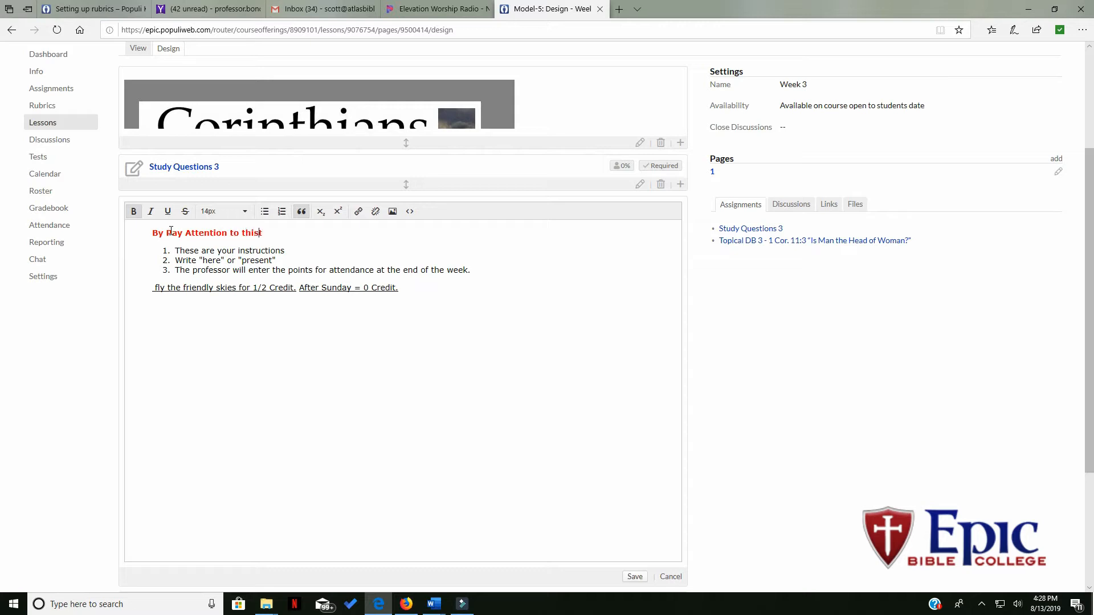
key(BackSpace)
key(BackSpace)
text(gnm)
drag(167, 232, 153, 233)
key(BackSpace)
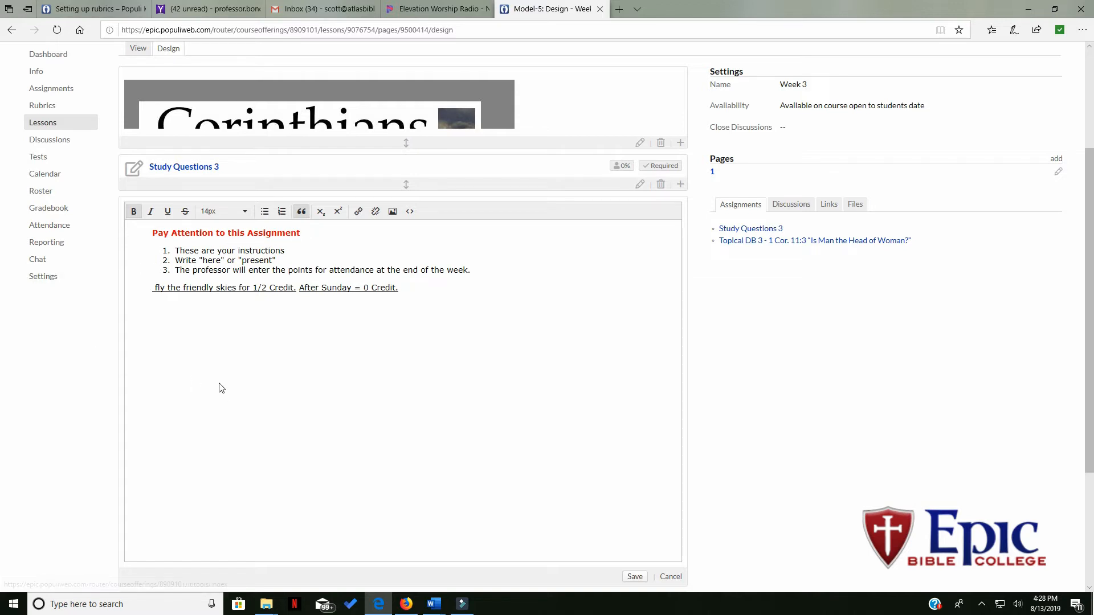
click(635, 577)
- Check the Week 3 lesson as students see it, and reopen the instruction block under Study Questions 3 for editing
click(138, 169)
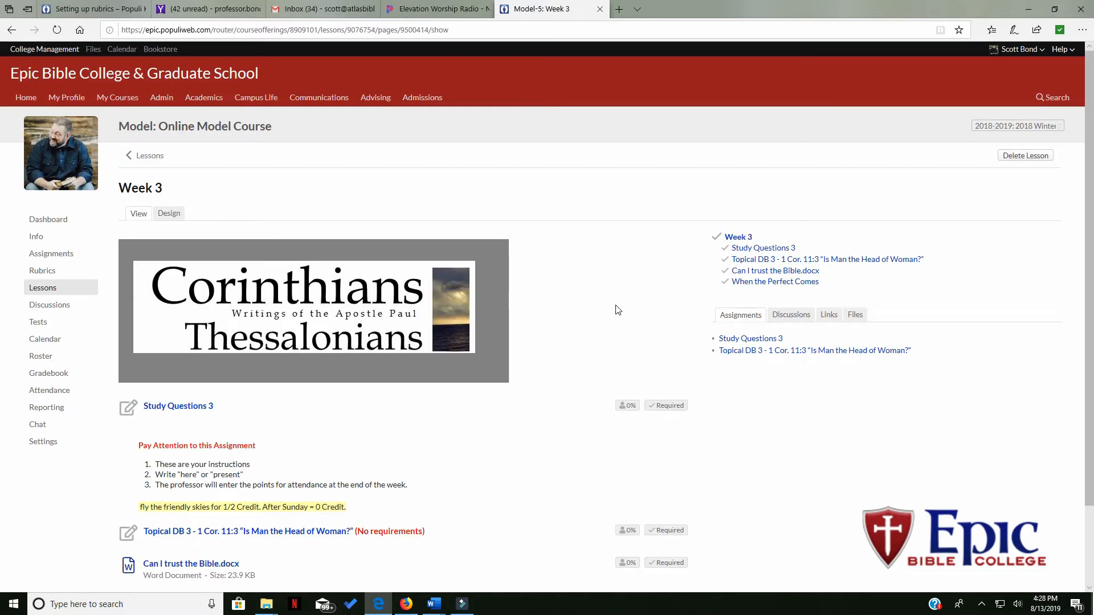
scroll(464, 382, down, 2)
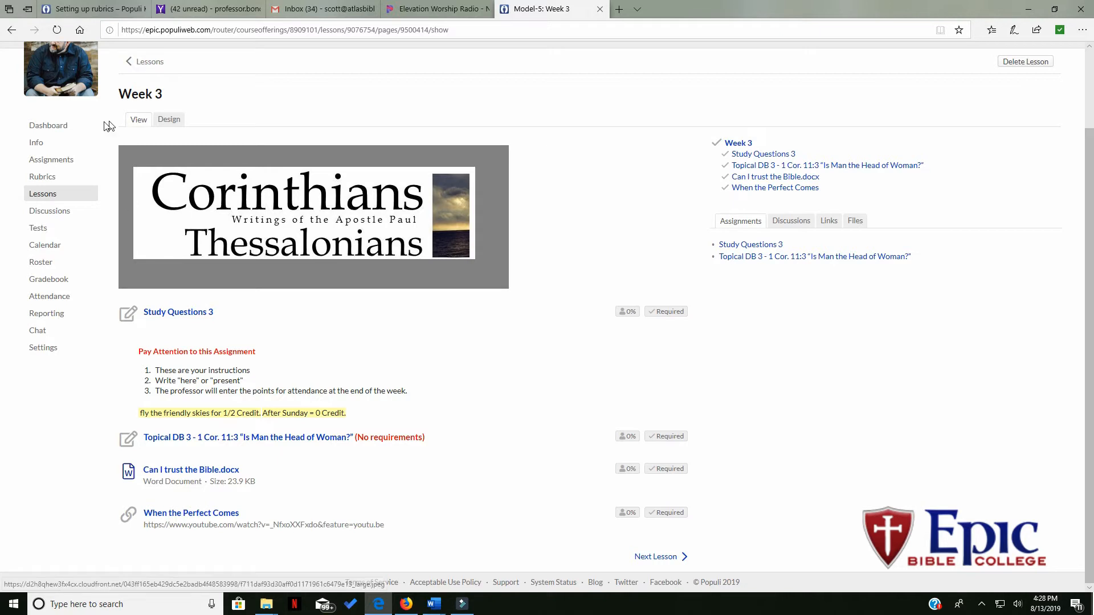
click(169, 119)
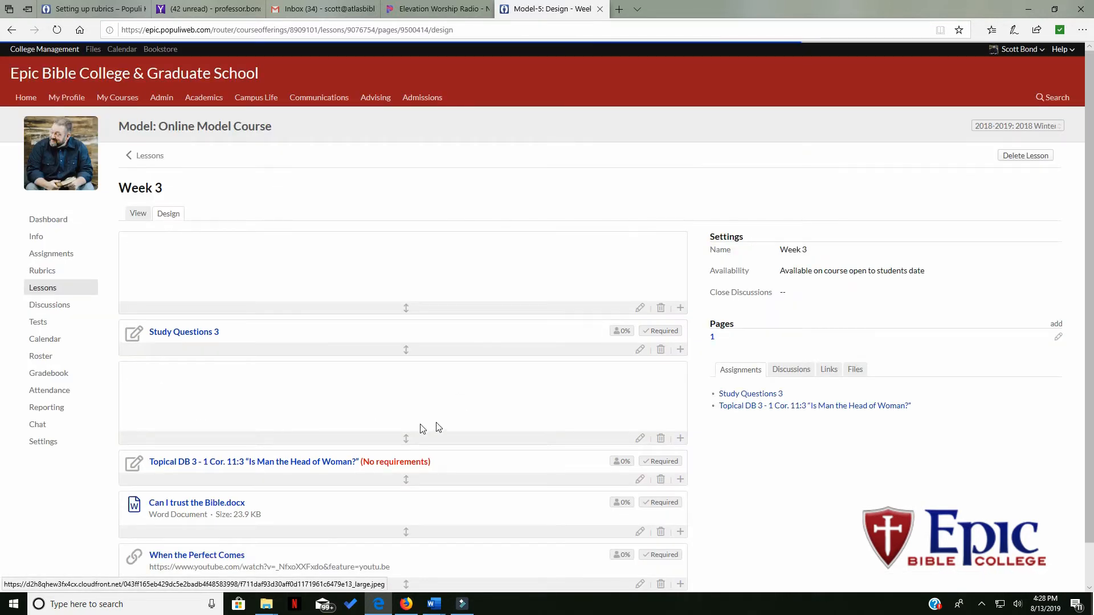
click(641, 440)
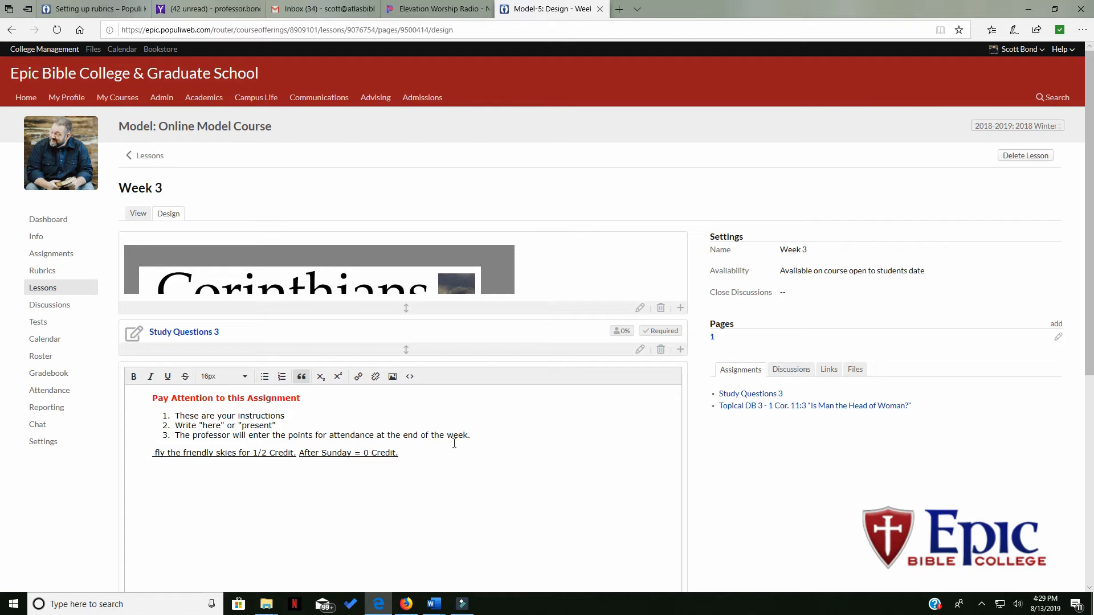
- Try the three numbered instructions as a bulleted list and return them to a numbered list
click(477, 435)
drag(471, 435, 173, 418)
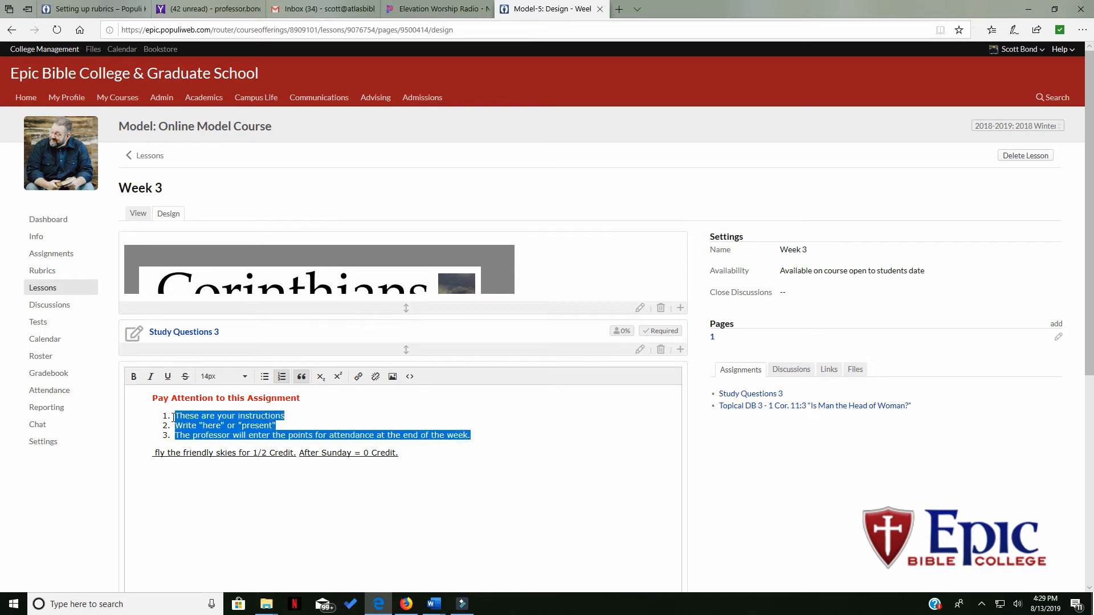
click(264, 377)
click(281, 377)
click(368, 491)
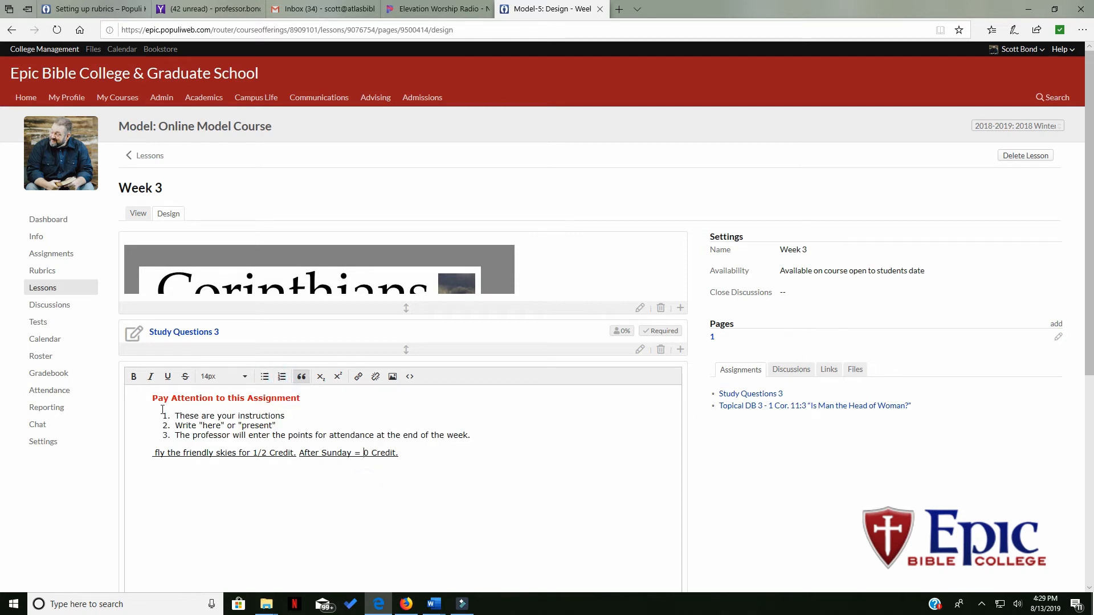
- Remove the block quote formatting from the instructions and make the word "instructions" in the first item superscript
click(301, 379)
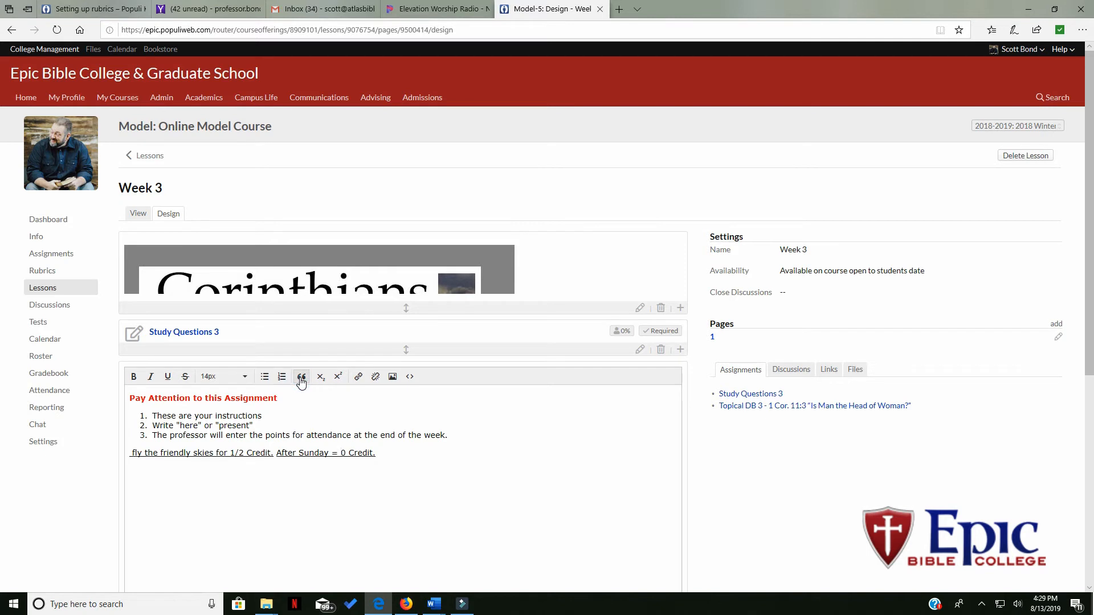
click(301, 379)
drag(265, 416, 213, 417)
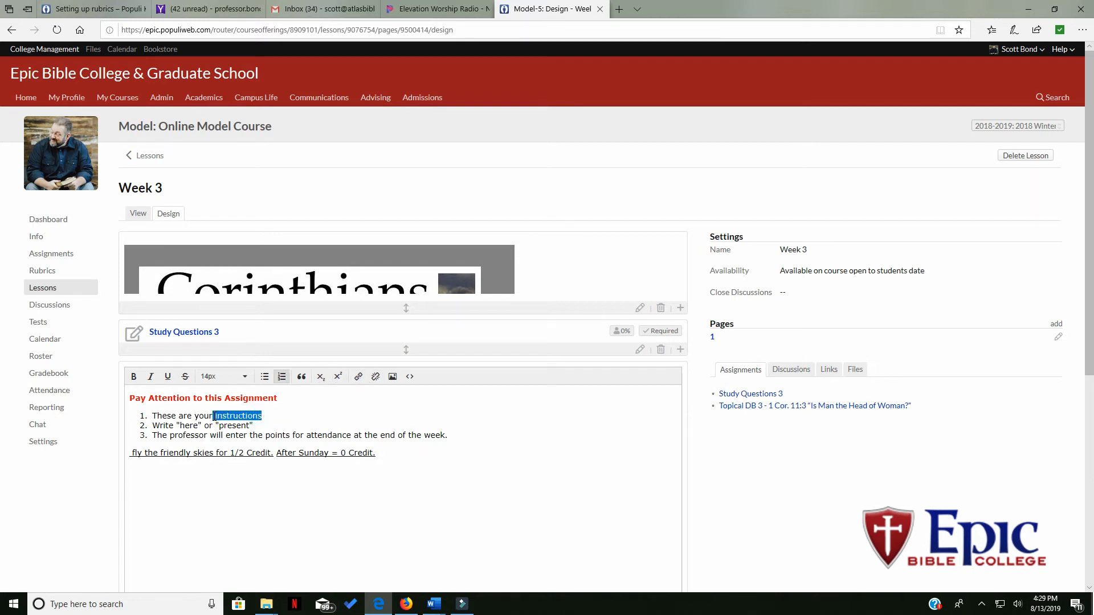
click(342, 380)
click(273, 482)
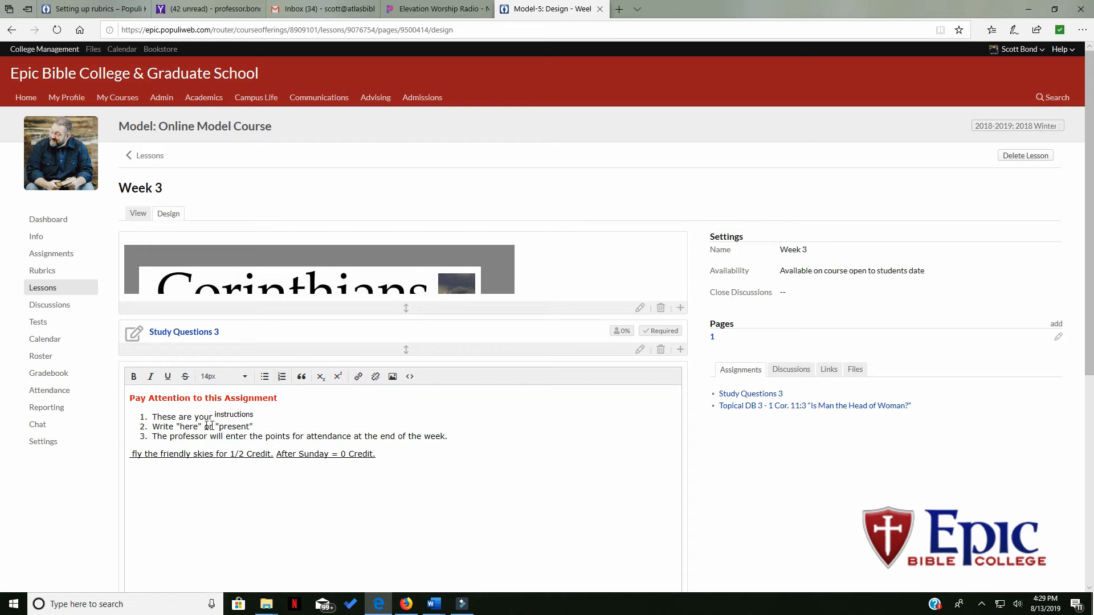
- Make the word "present" in the second numbered item subscript and save the instruction block
drag(253, 425, 220, 430)
click(322, 377)
click(331, 521)
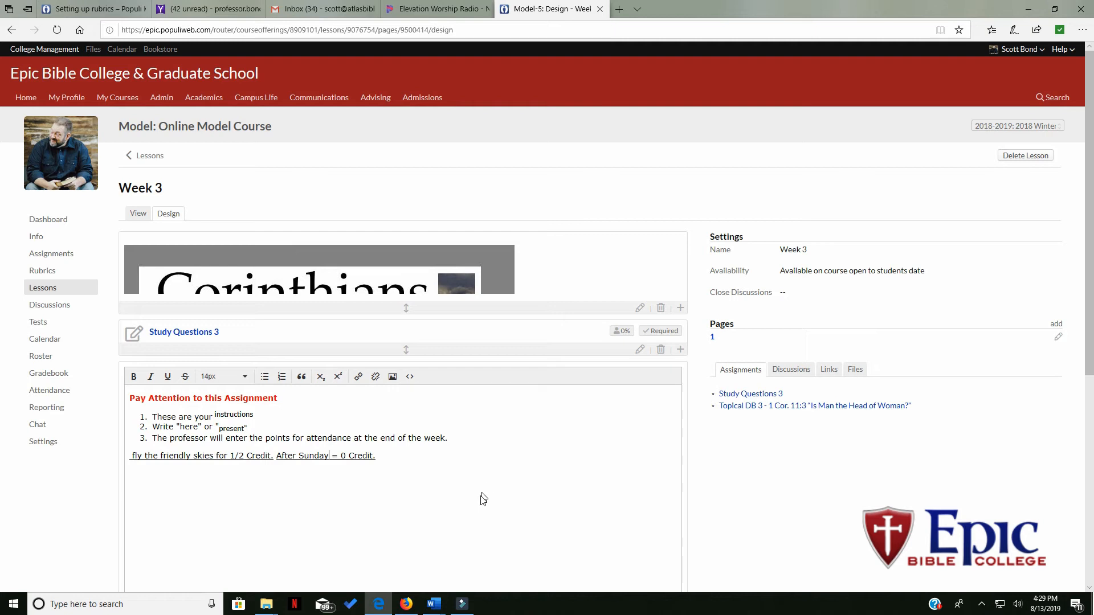
scroll(559, 473, down, 5)
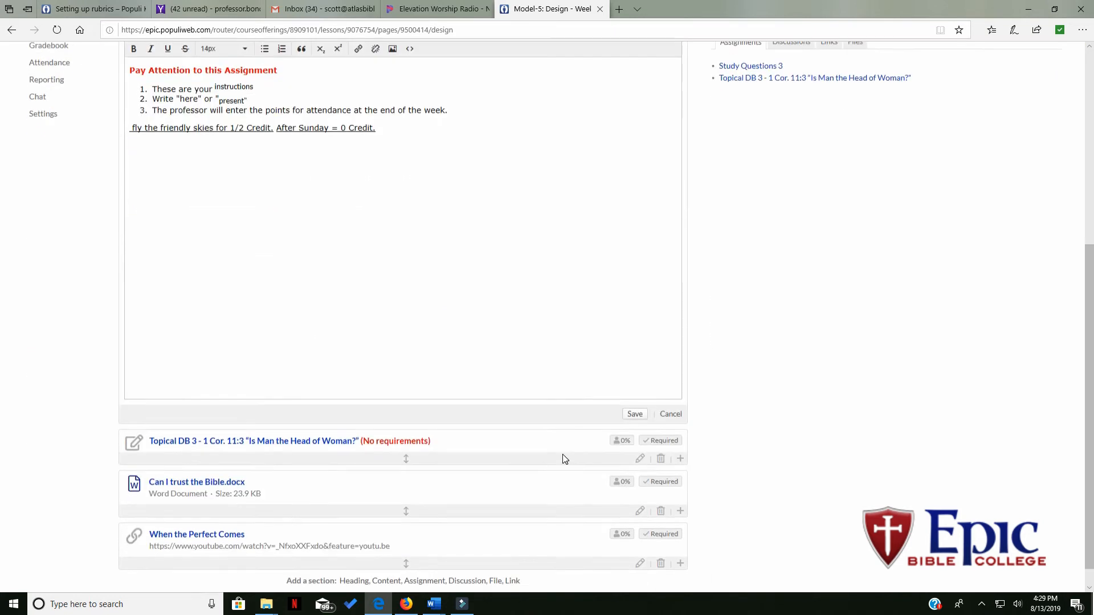
click(641, 414)
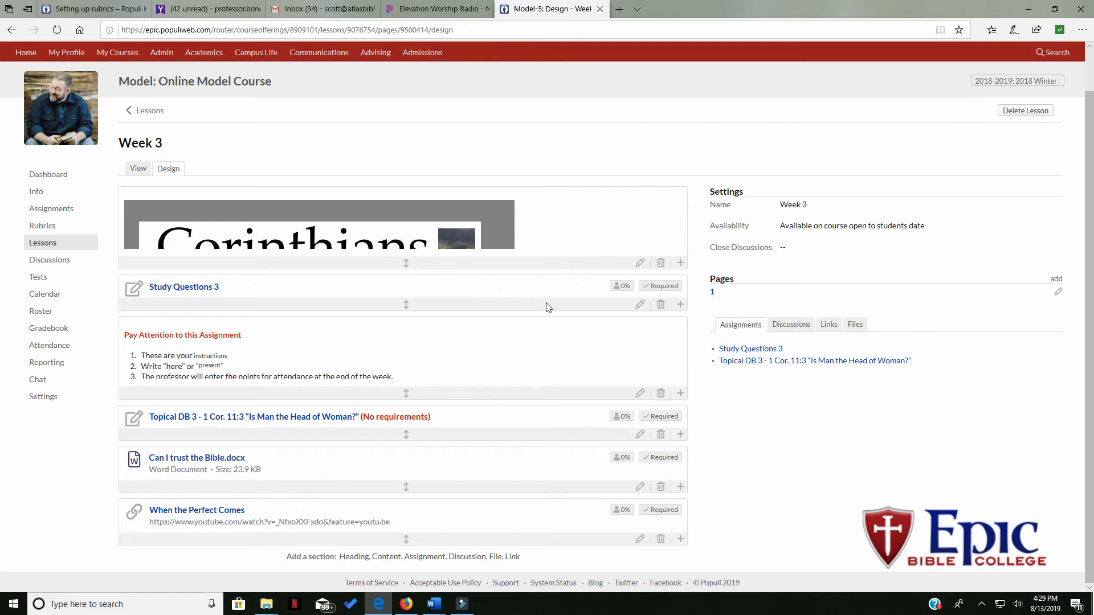
- Add an assignment section for Mem Ex 3 to the Week 3 lesson, require students to complete it, and save it
scroll(402, 399, up, 1)
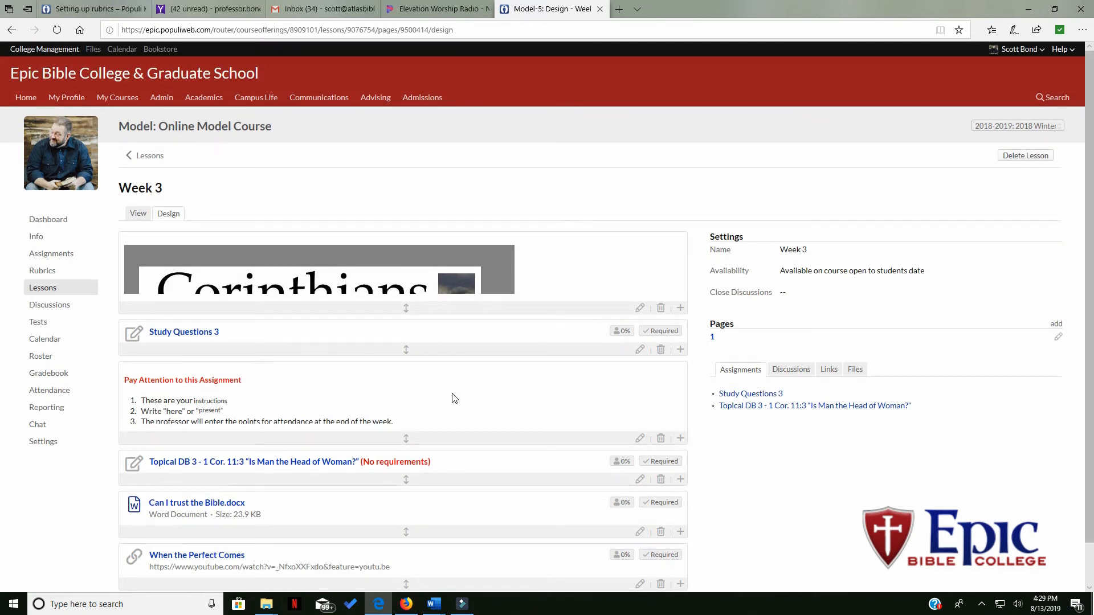
scroll(456, 396, down, 1)
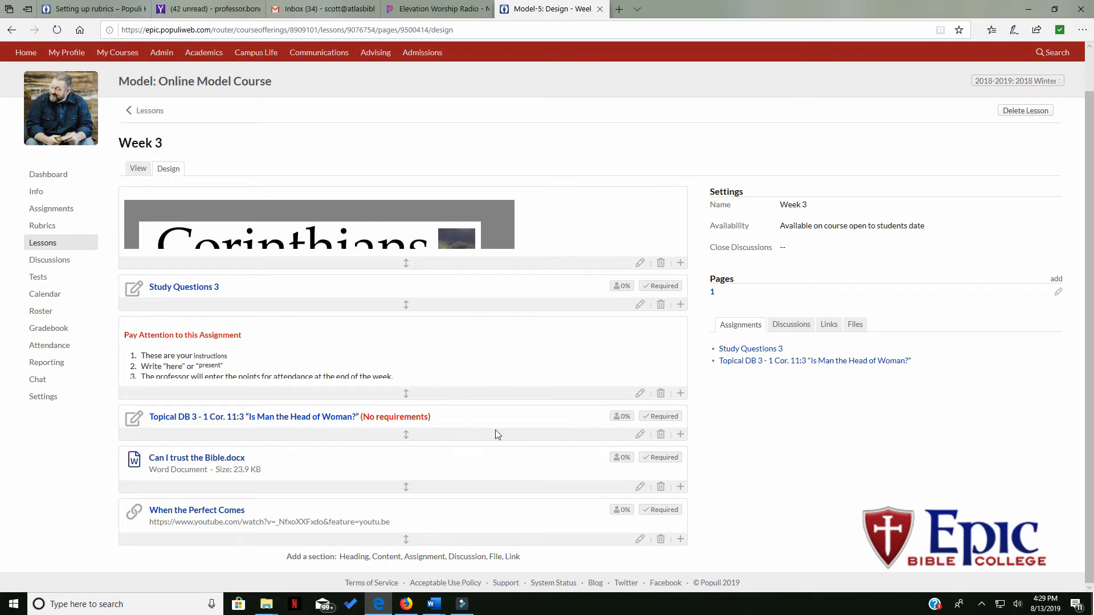
click(419, 557)
scroll(462, 543, down, 1)
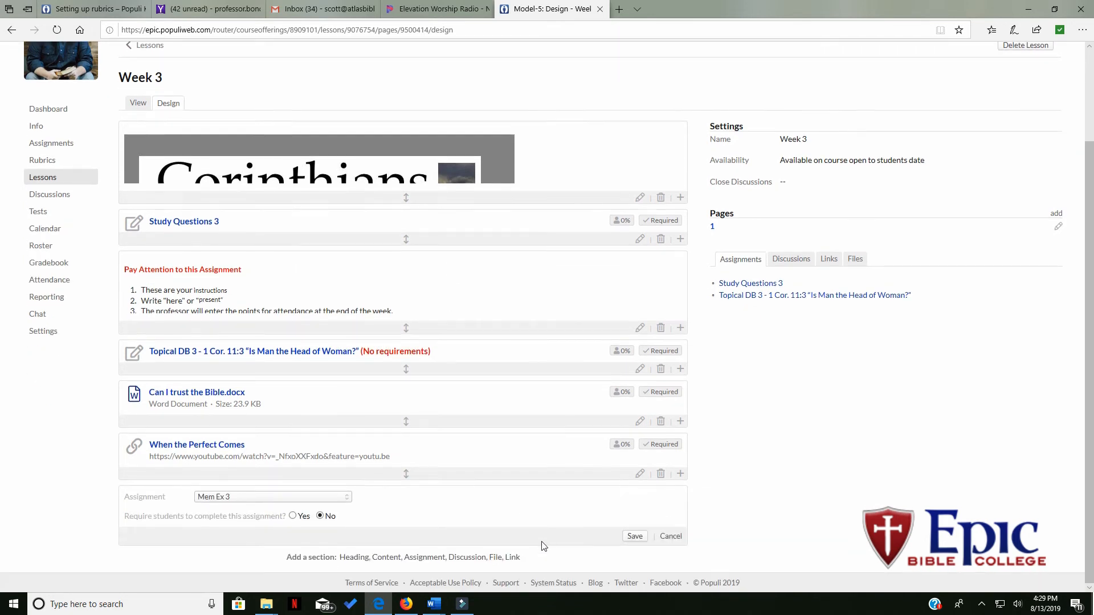
click(255, 497)
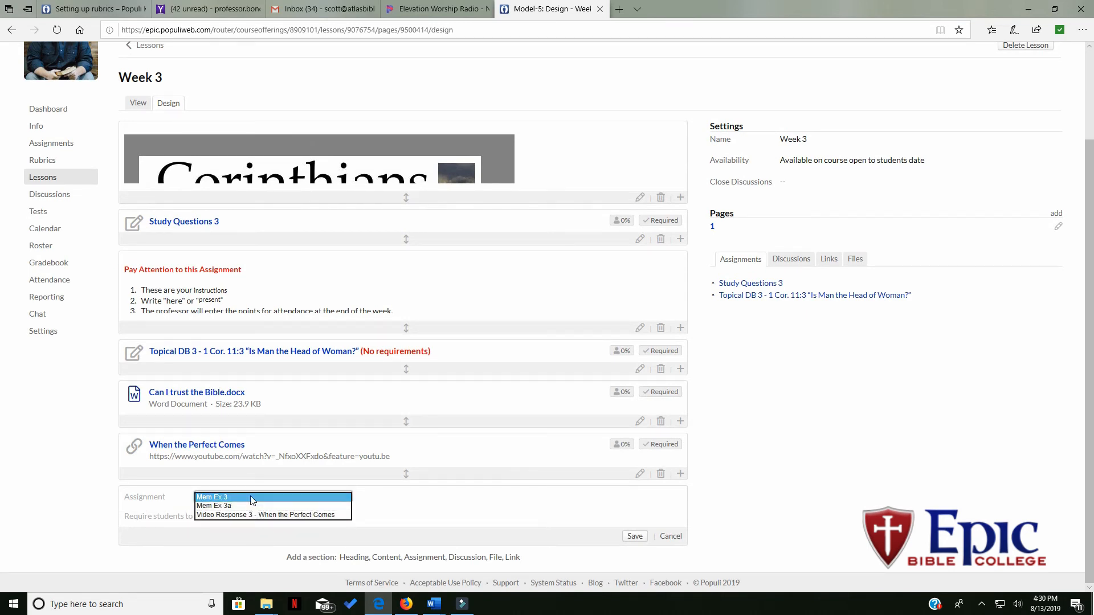
click(221, 551)
click(292, 517)
click(638, 536)
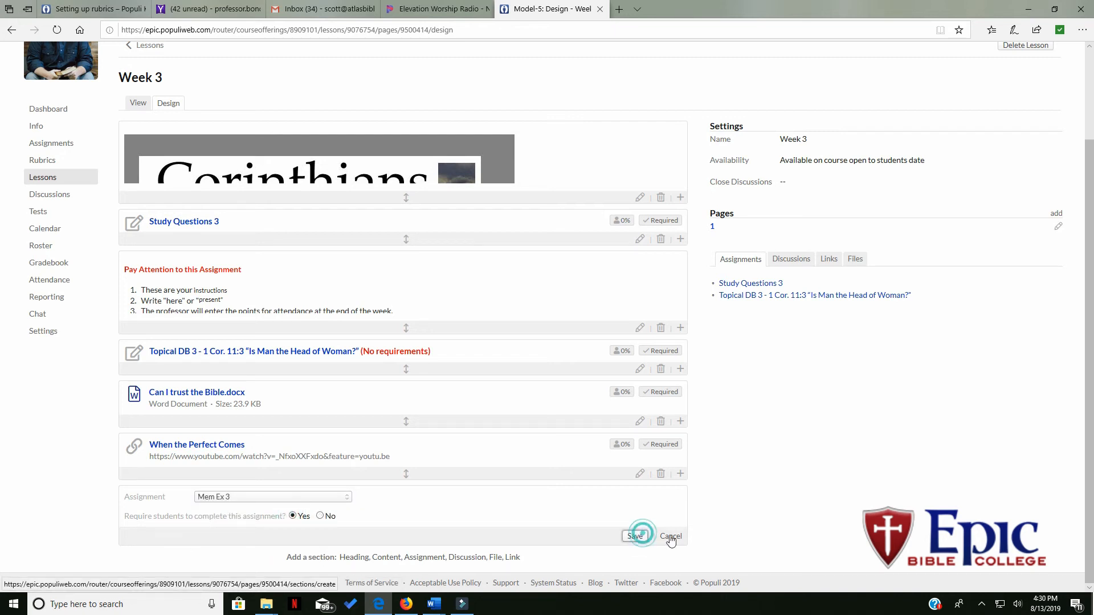
click(395, 557)
scroll(708, 543, down, 5)
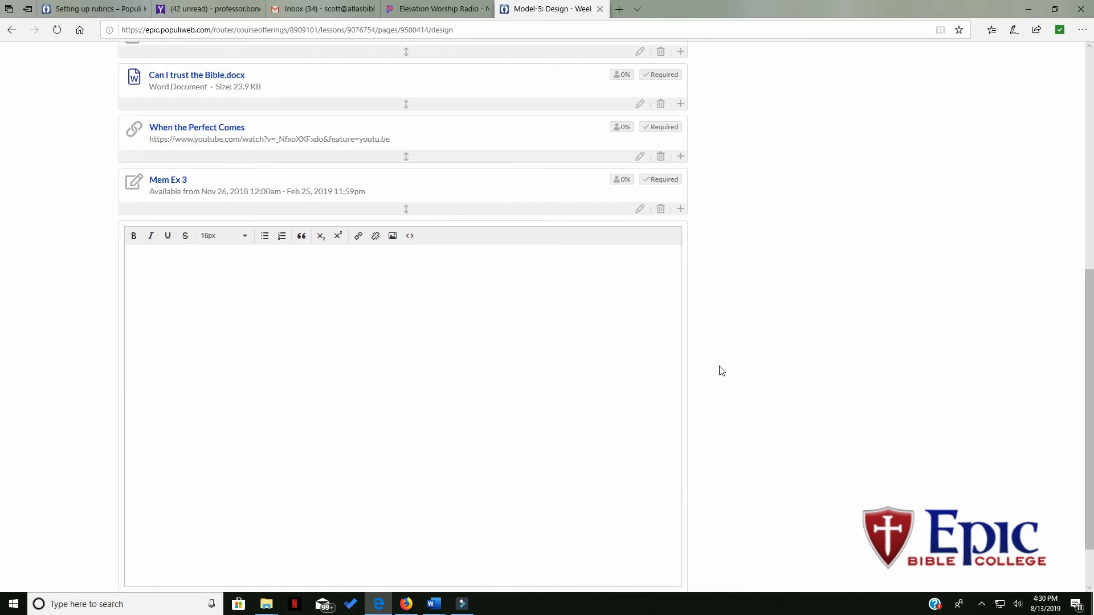
scroll(720, 367, down, 1)
click(670, 536)
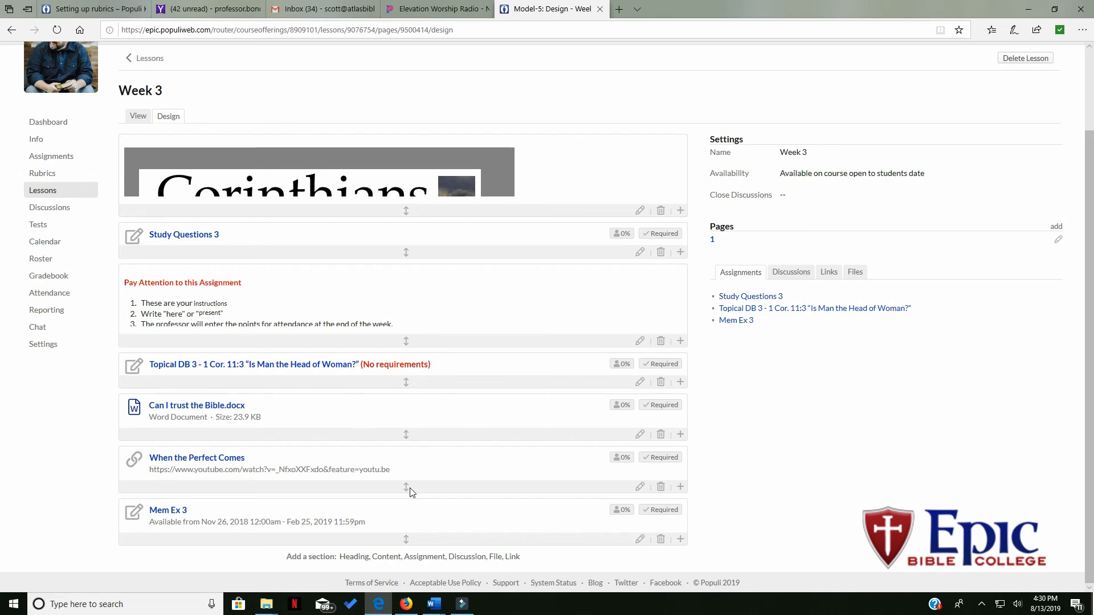
- Reorder the lesson sections so the When the Perfect Comes link comes after Mem Ex 3
mouse_move(405, 488)
mouse_down()
mouse_move(403, 564)
mouse_move(408, 509)
mouse_up()
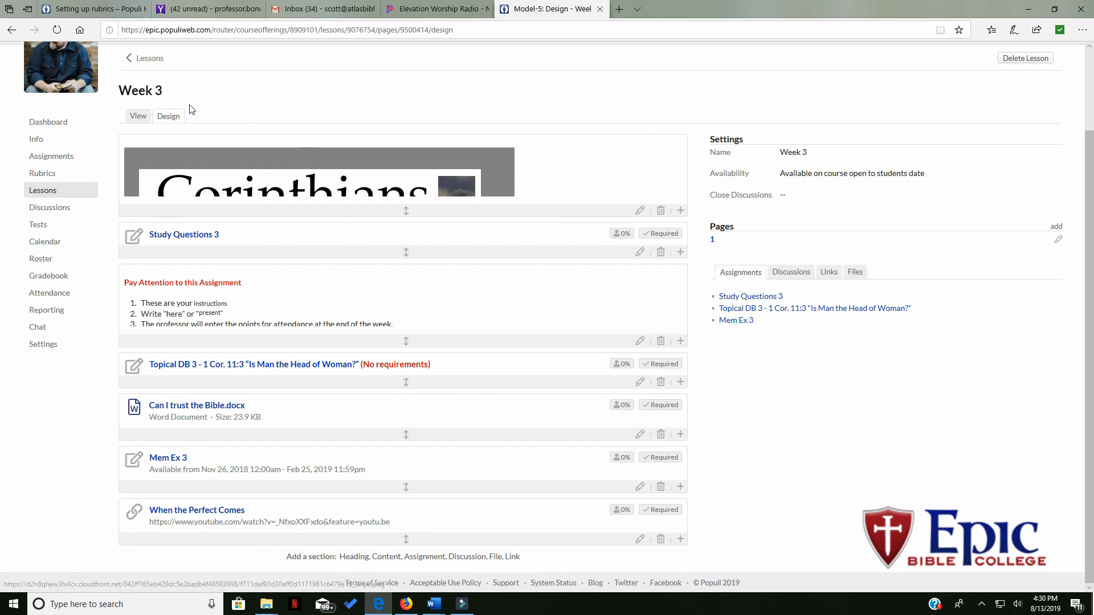
- Open the Week 5 lesson from the lessons list and examine its assignments and instruction blocks
click(42, 191)
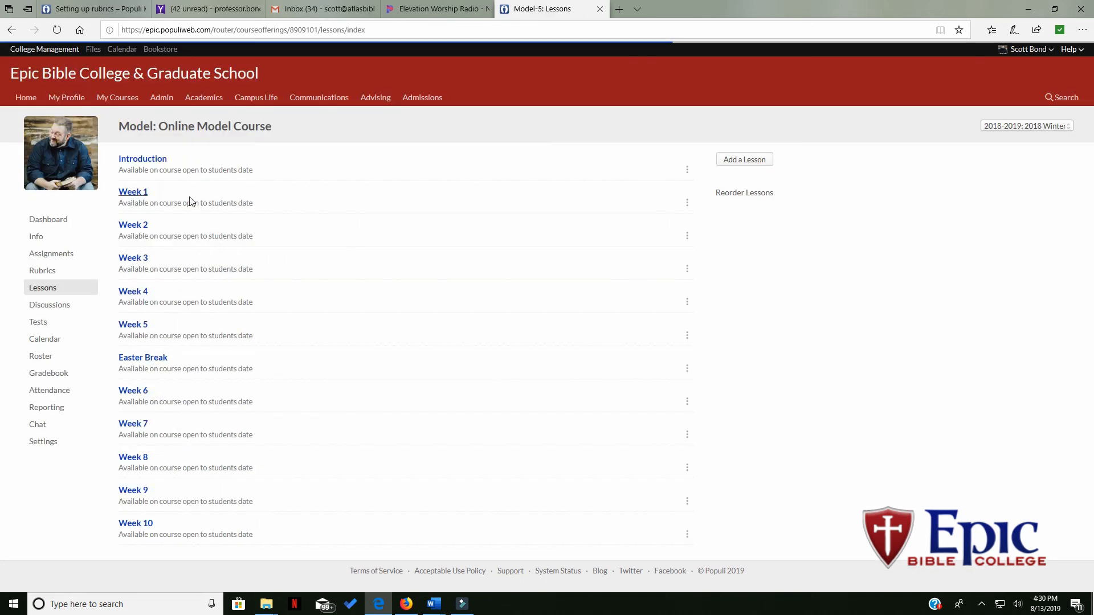
click(132, 323)
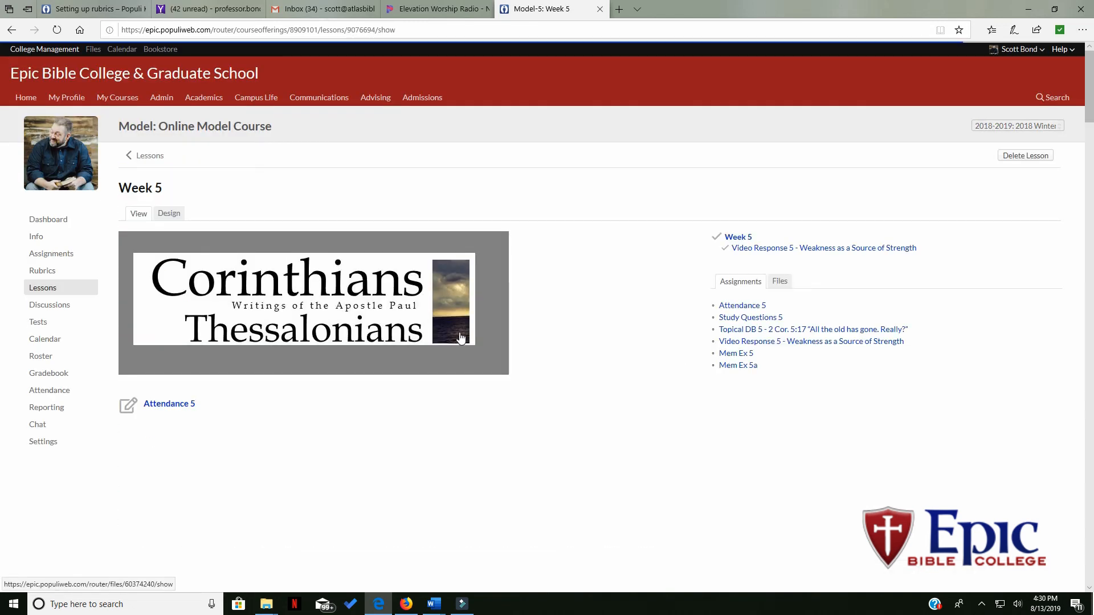
scroll(565, 420, down, 3)
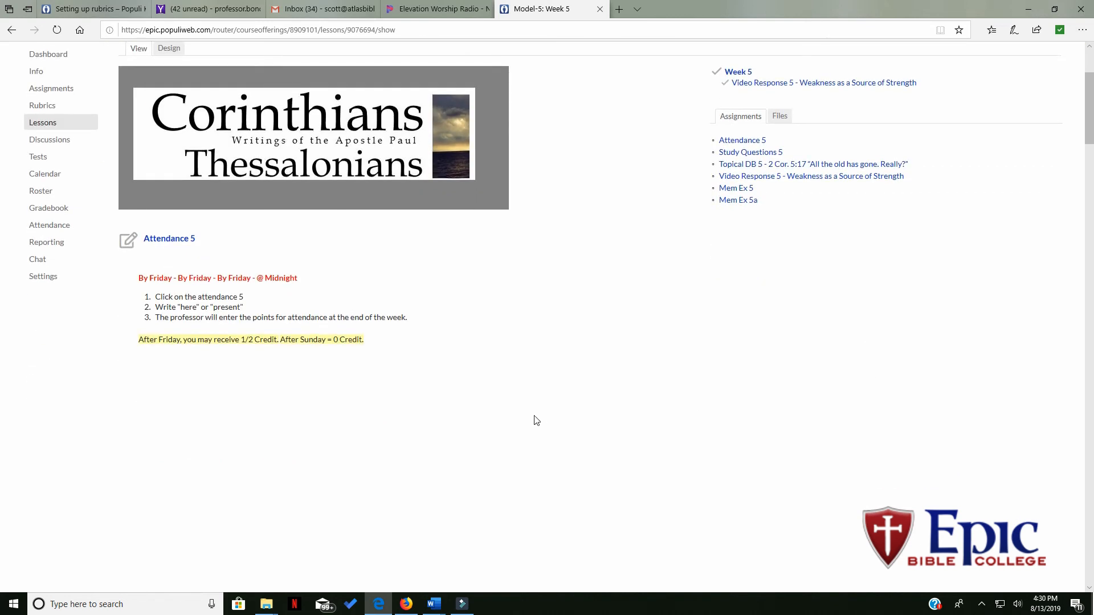
scroll(533, 420, down, 4)
scroll(696, 405, down, 5)
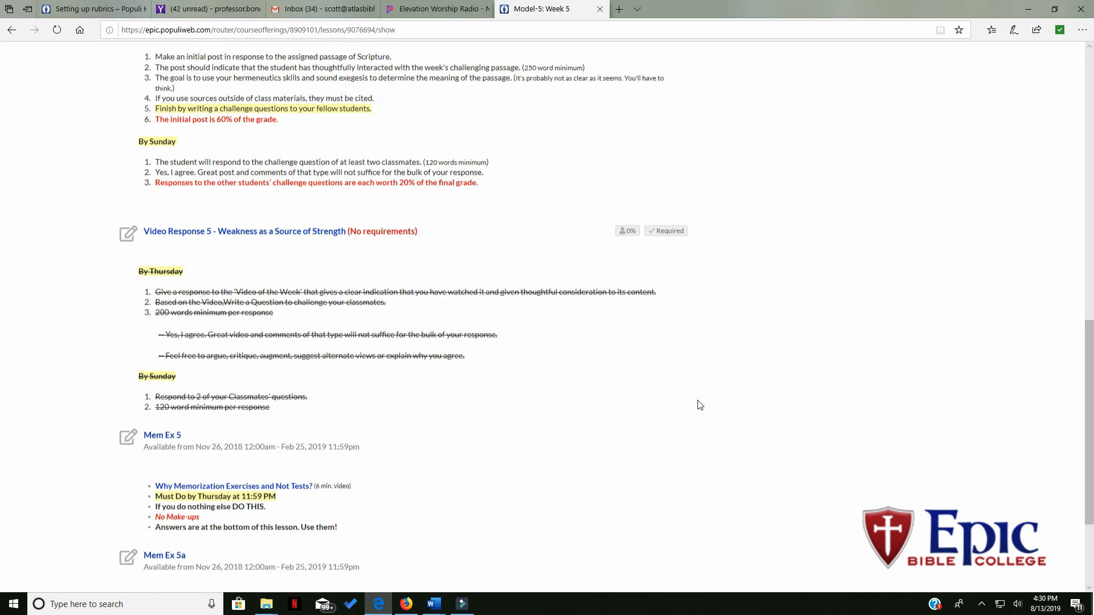